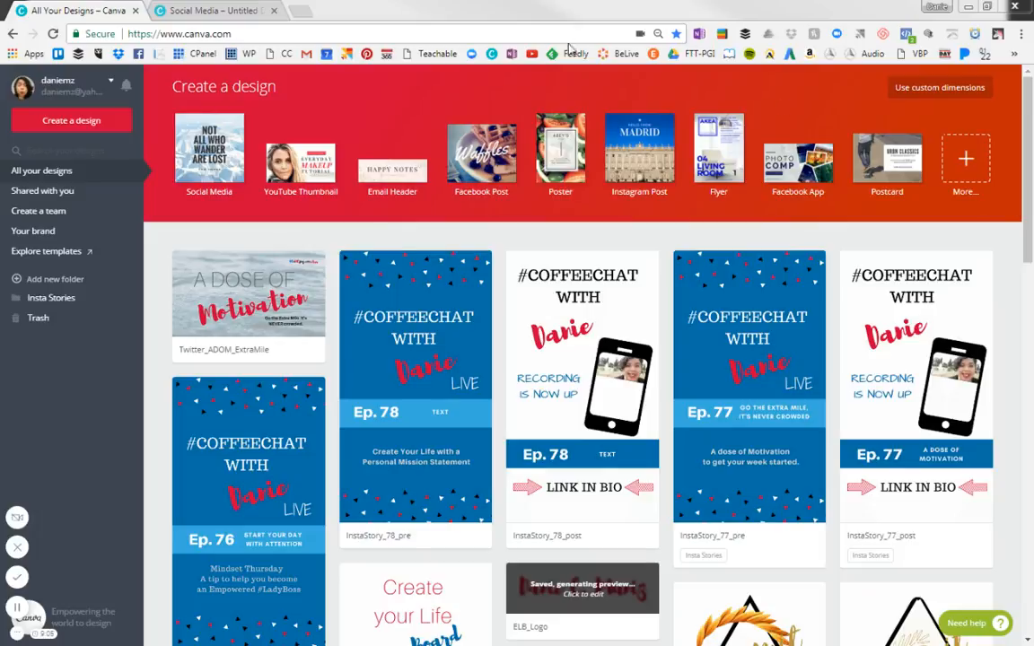
left_click_drag(224, 34, 132, 36)
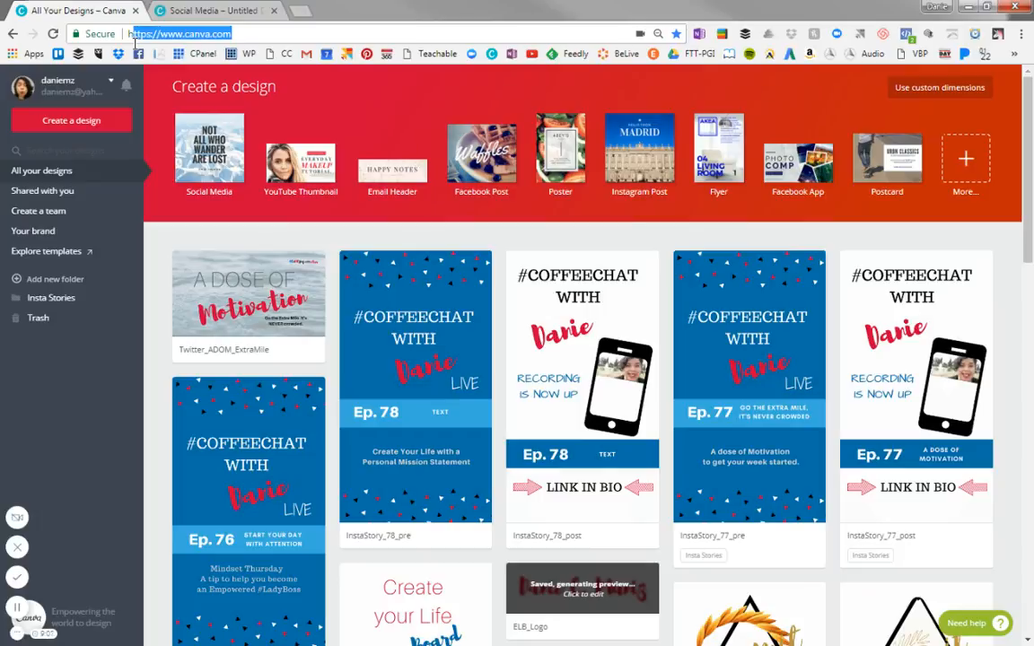
left_click(264, 31)
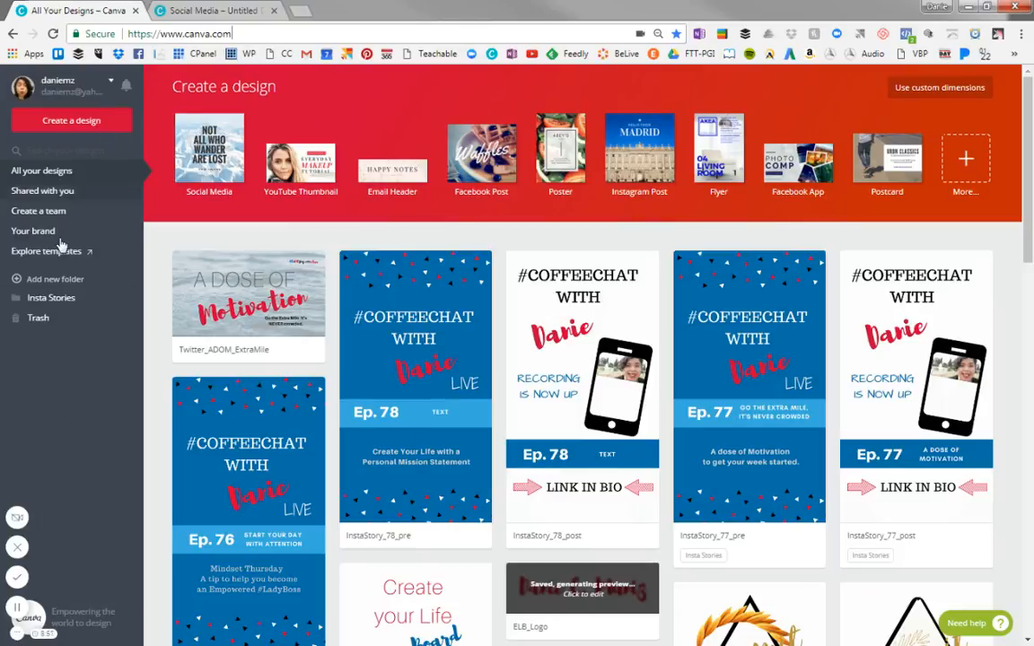
left_click(79, 89)
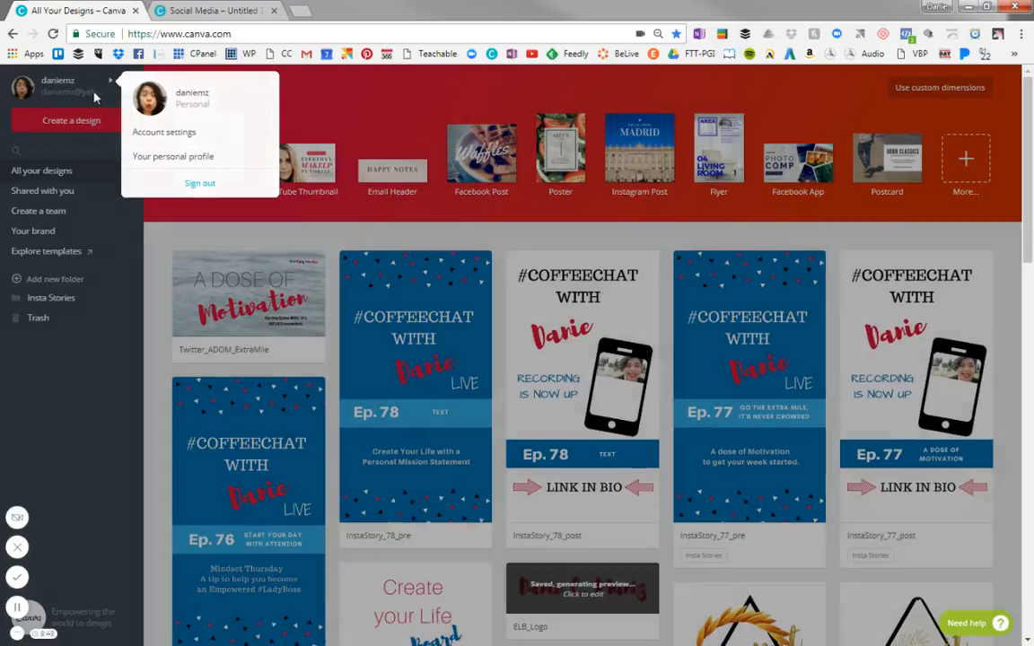
left_click(84, 150)
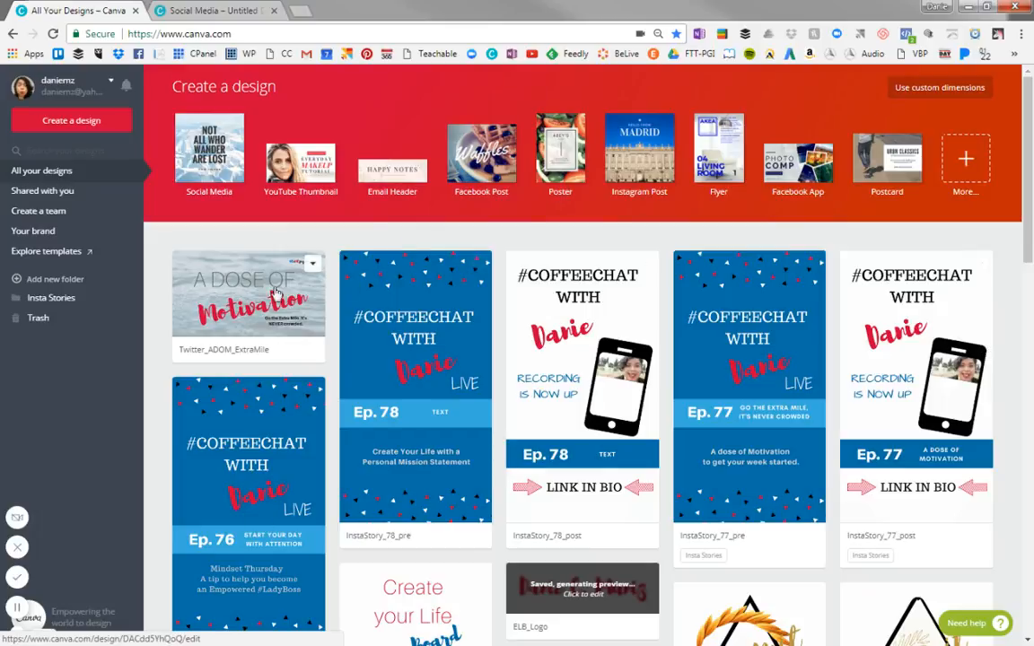
left_click(309, 263)
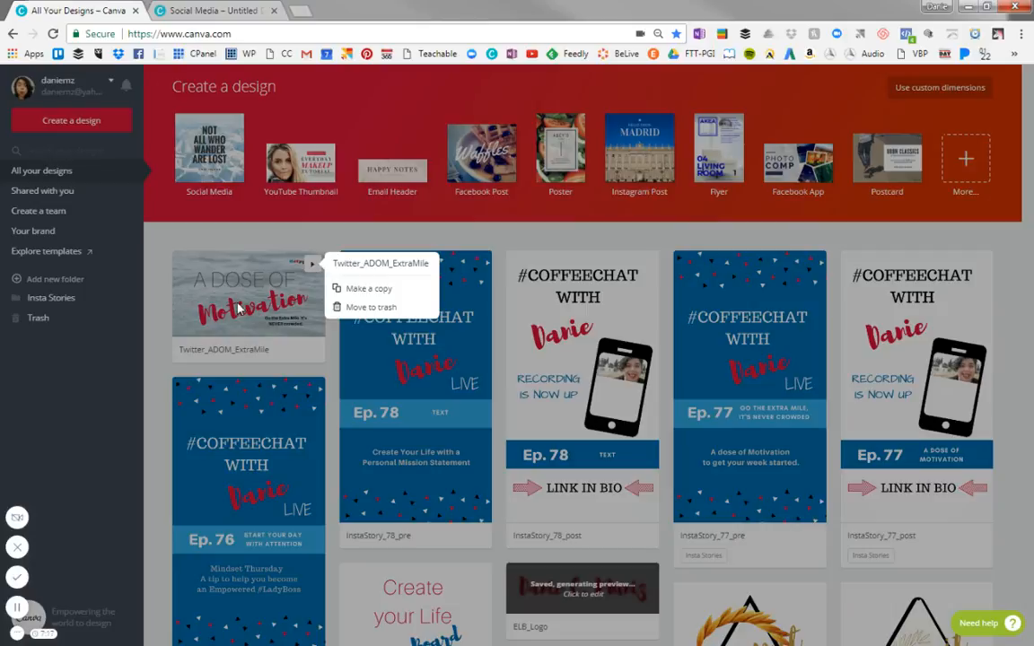
left_click(288, 237)
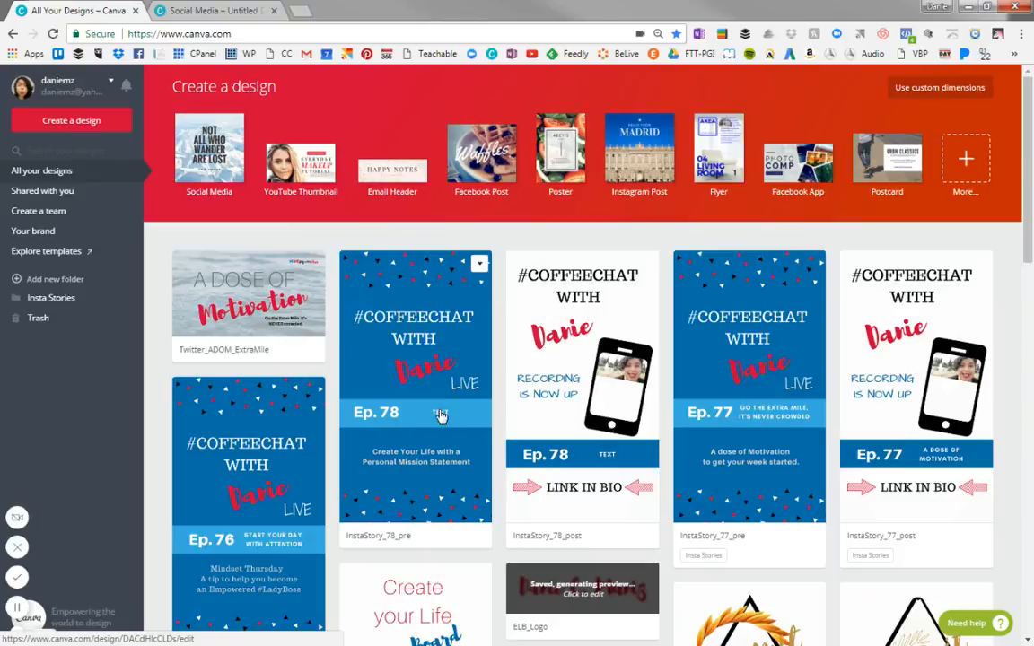
Step: Open the full list of design types and check the width, height and unit settings for custom dimensions
left_click(973, 168)
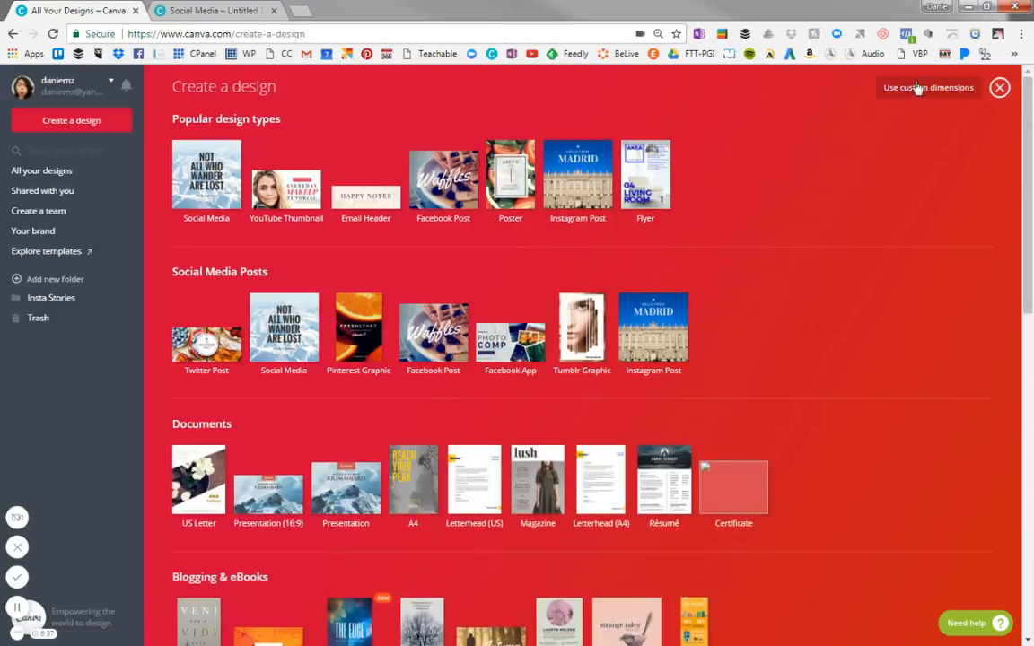
left_click(965, 91)
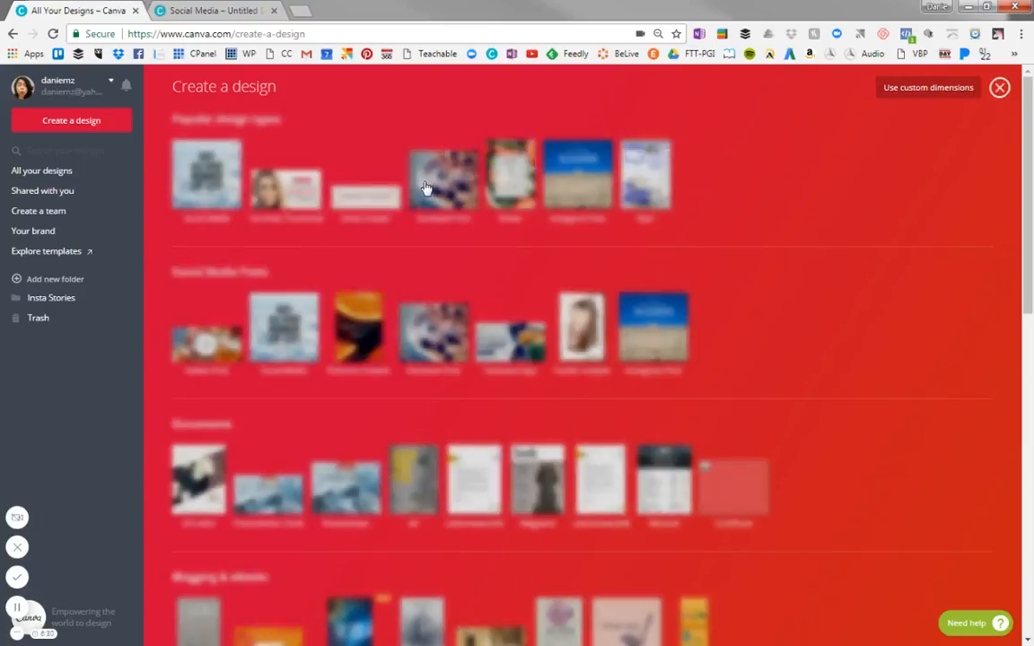
left_click(953, 89)
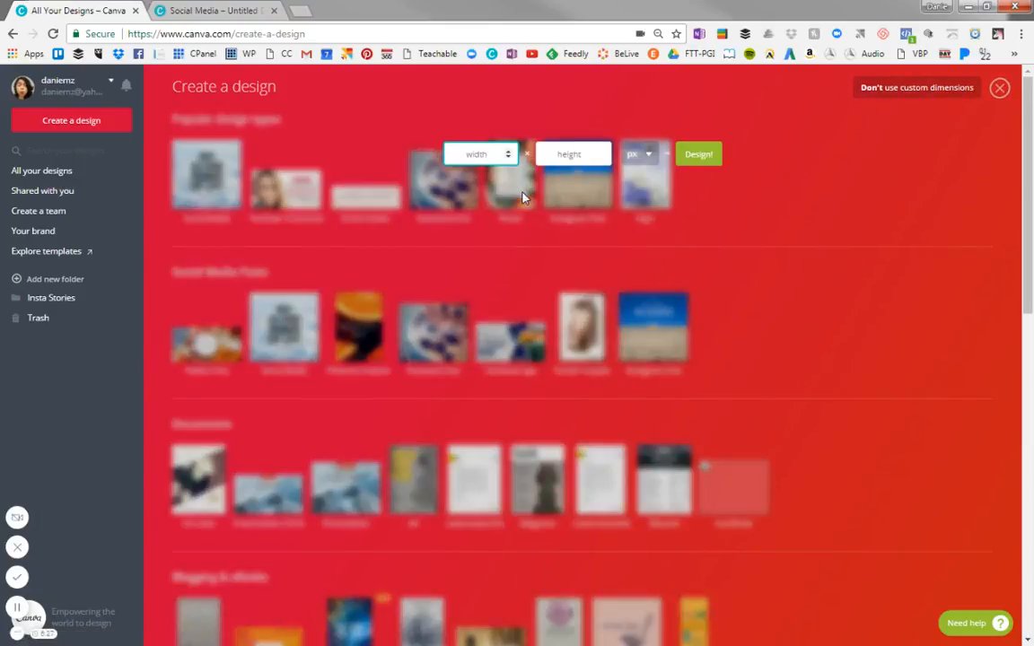
left_click(641, 154)
left_click(780, 126)
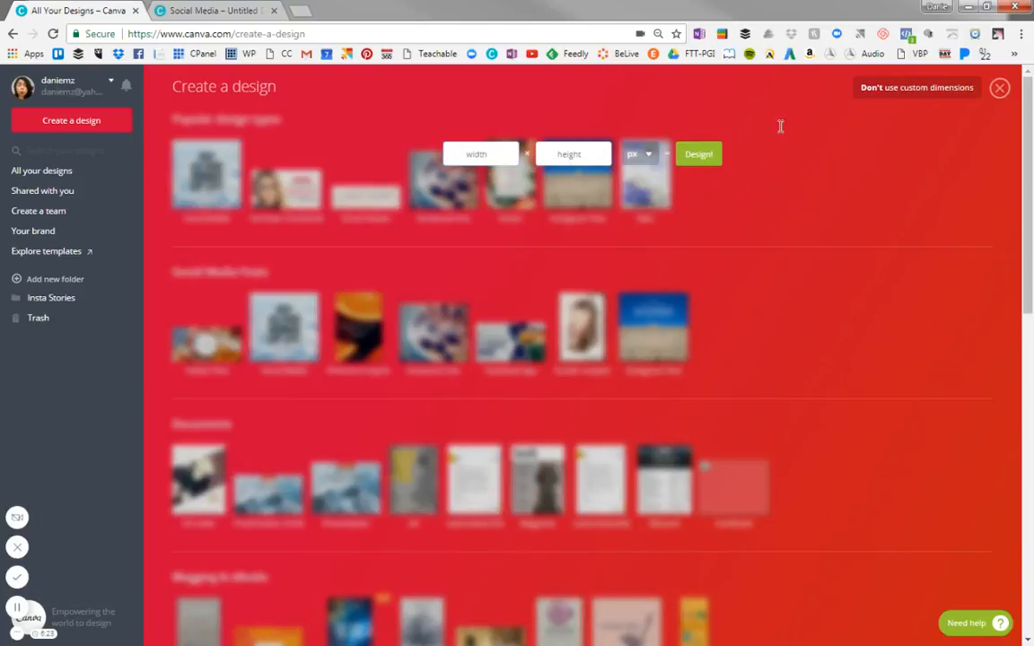
left_click(884, 94)
left_click(884, 94)
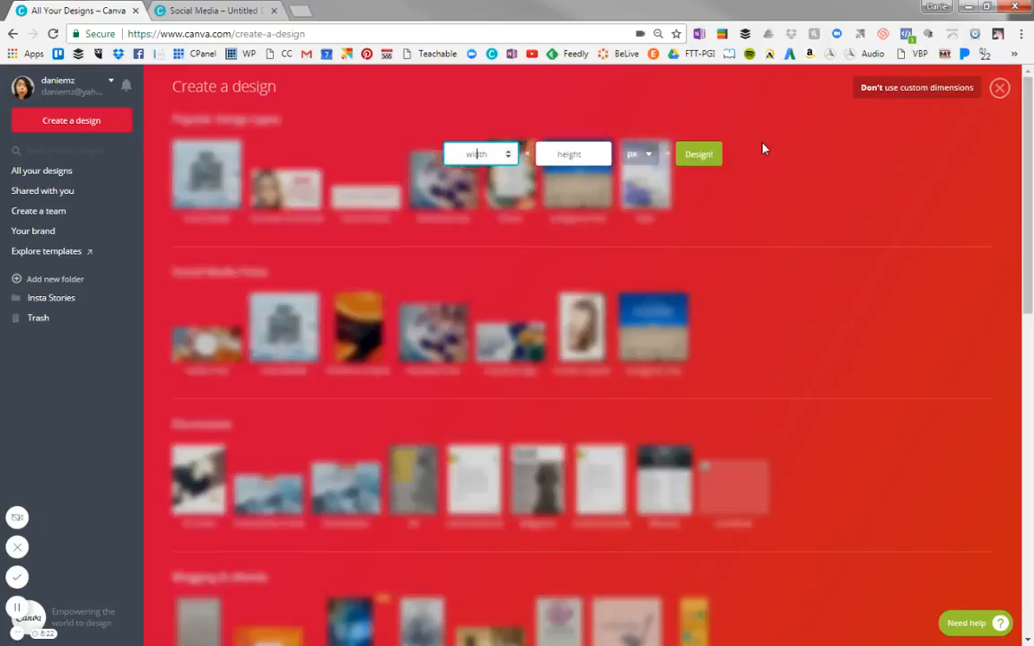
left_click(762, 148)
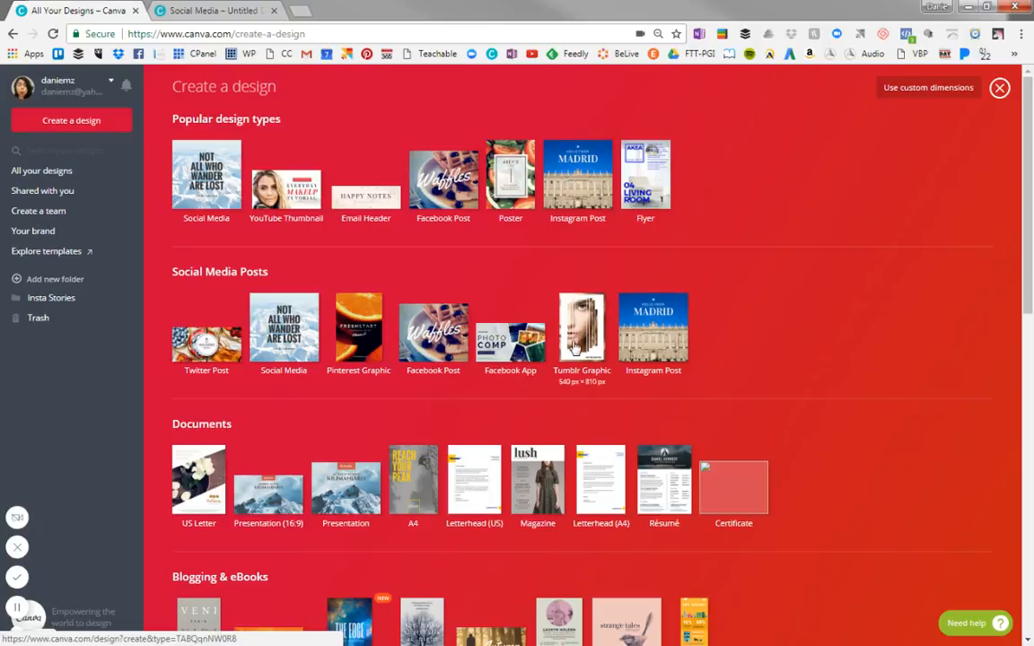
Step: Look through the available design types, from social media posts and documents down to events and ads
scroll(831, 359, "down", 3)
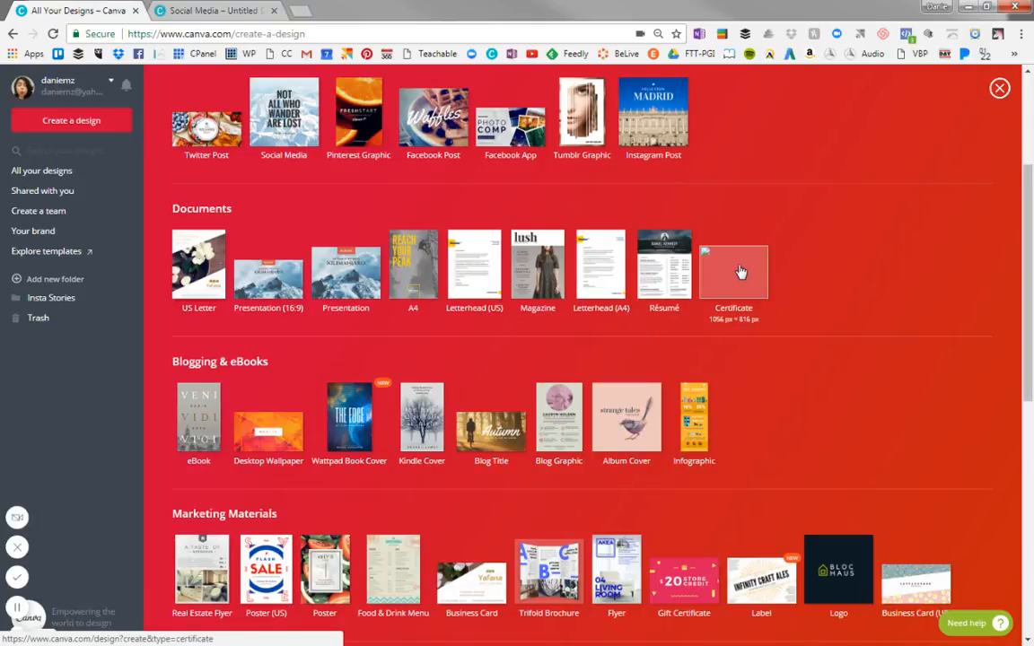
scroll(400, 373, "down", 1)
scroll(400, 372, "down", 1)
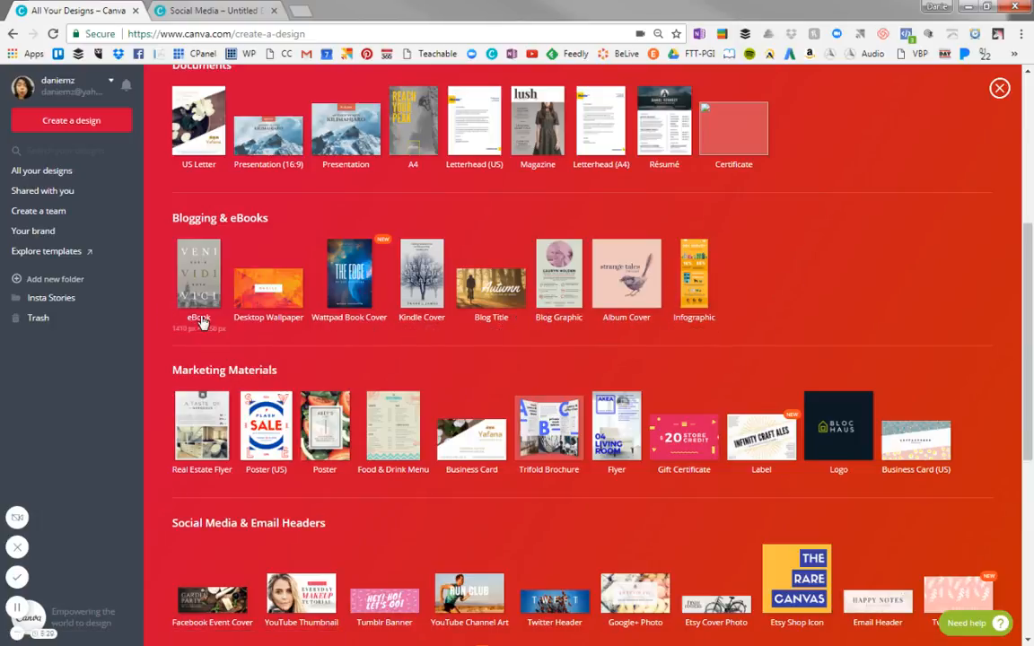
scroll(762, 303, "down", 3)
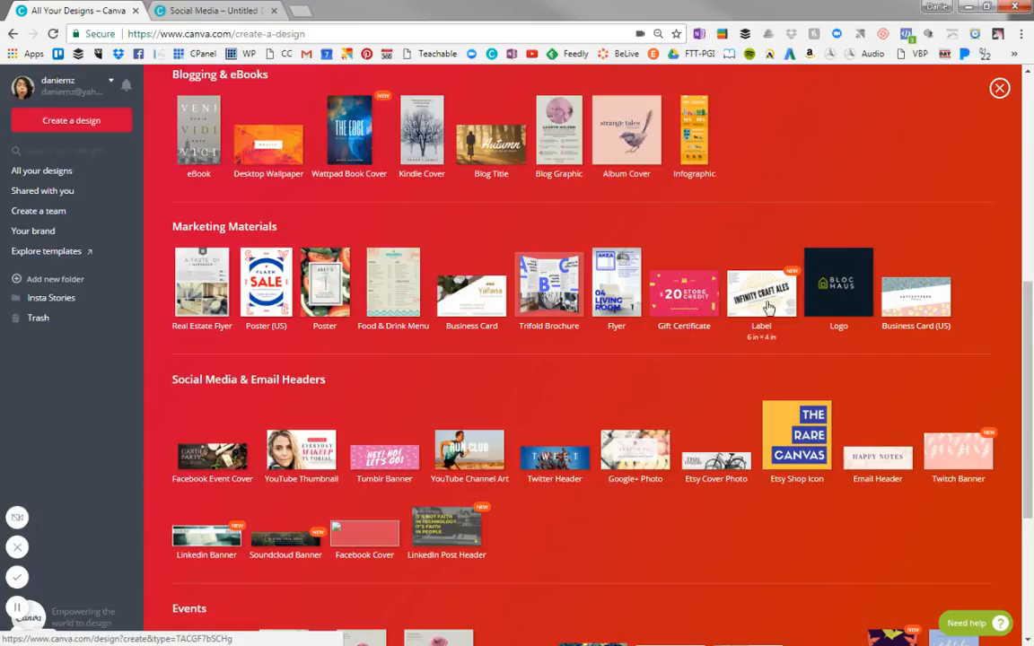
scroll(956, 315, "down", 3)
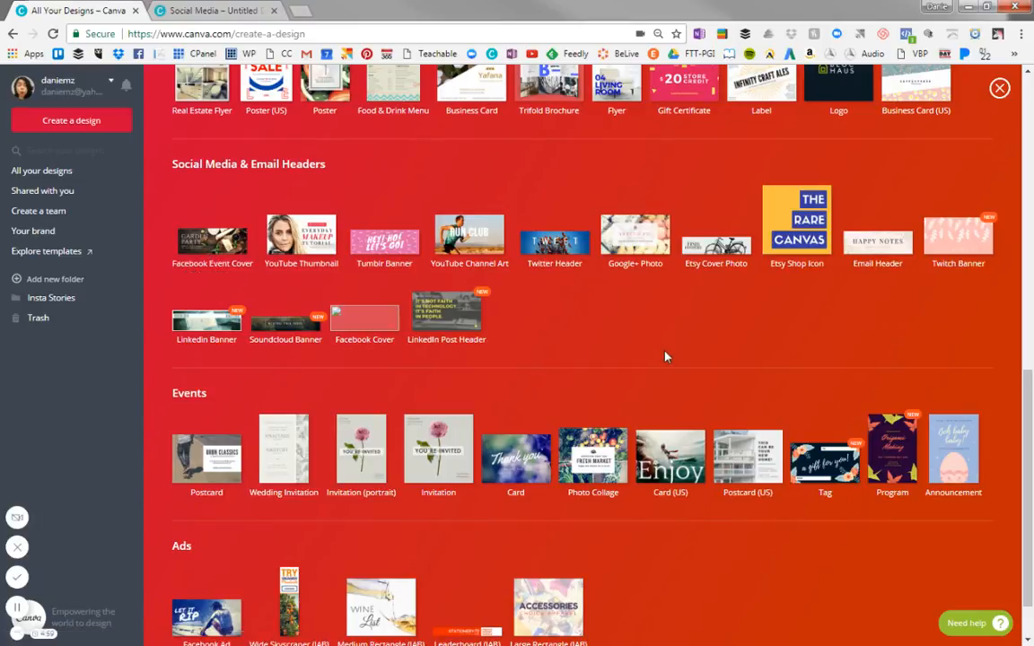
scroll(666, 355, "down", 1)
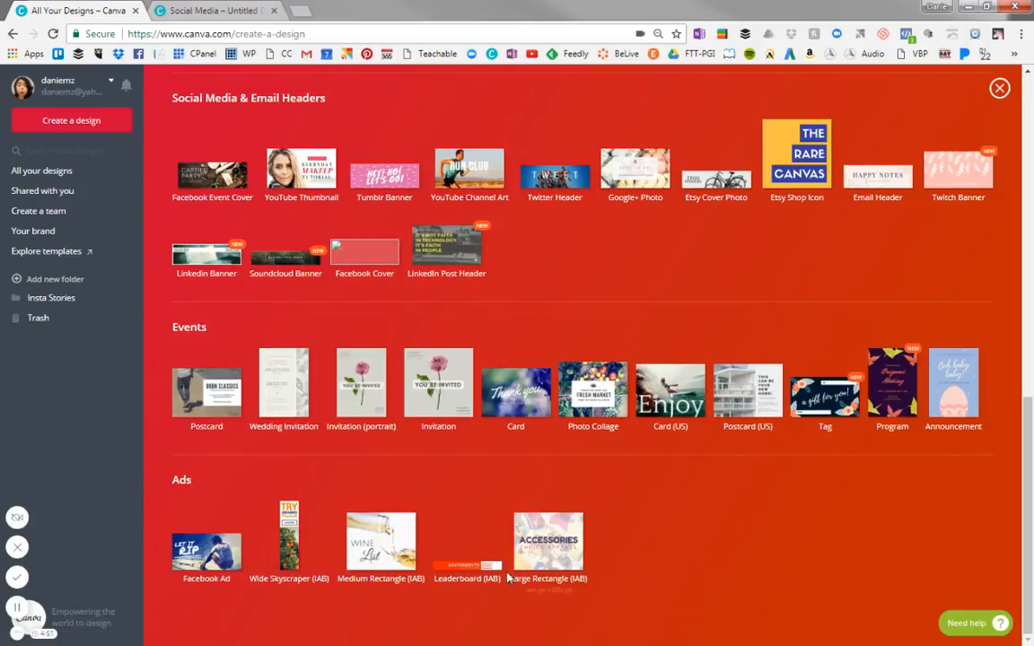
scroll(693, 560, "up", 15)
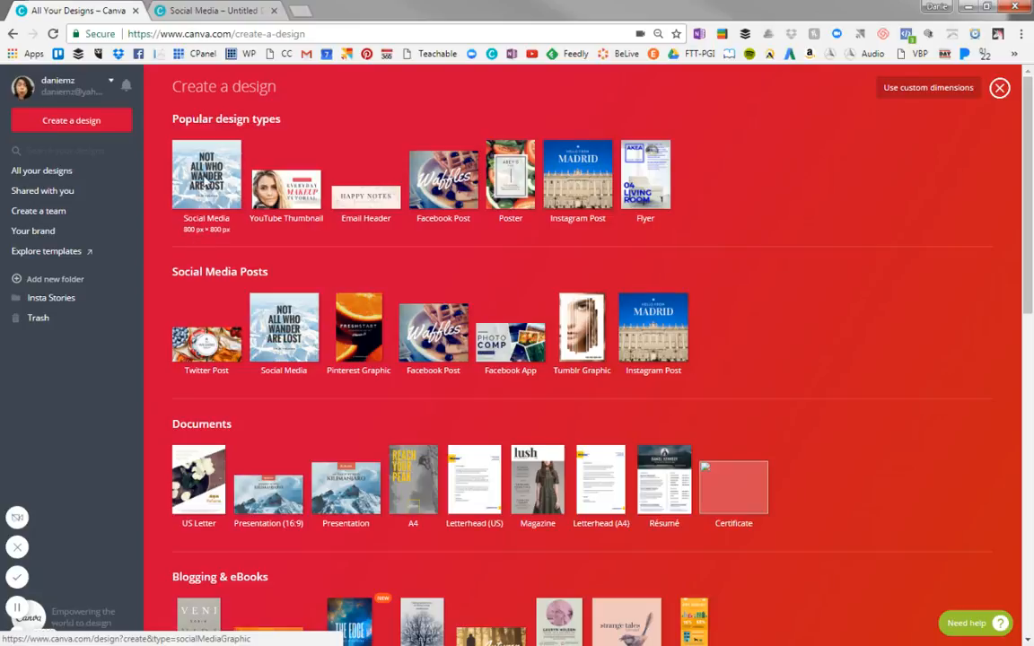
Step: Start a blank 800 px × 800 px Social Media design and close the older untitled design's tab
left_click(183, 164)
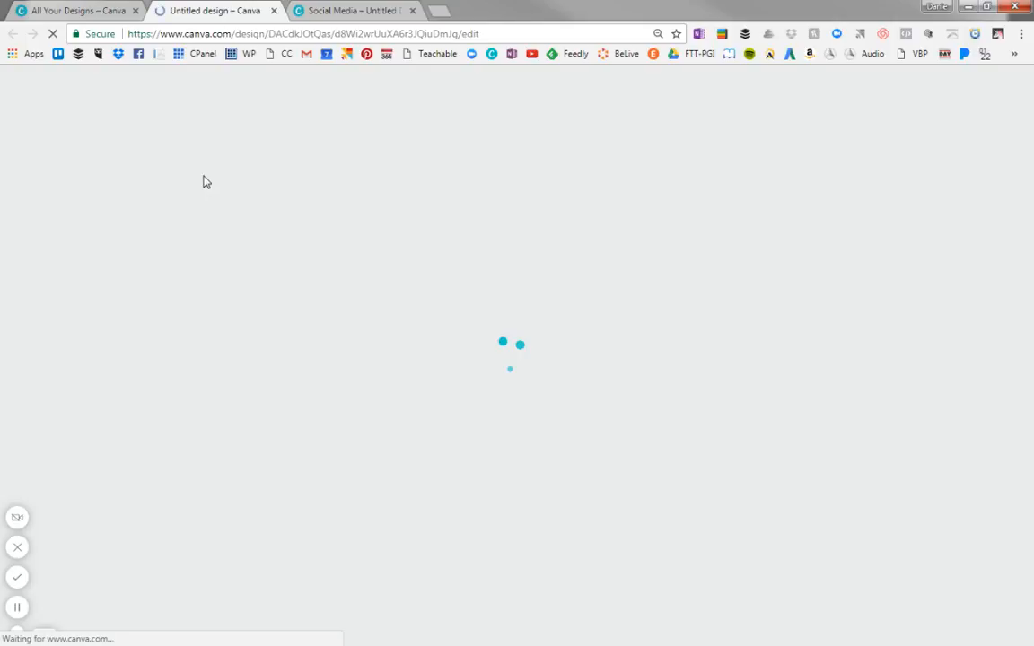
left_click(413, 11)
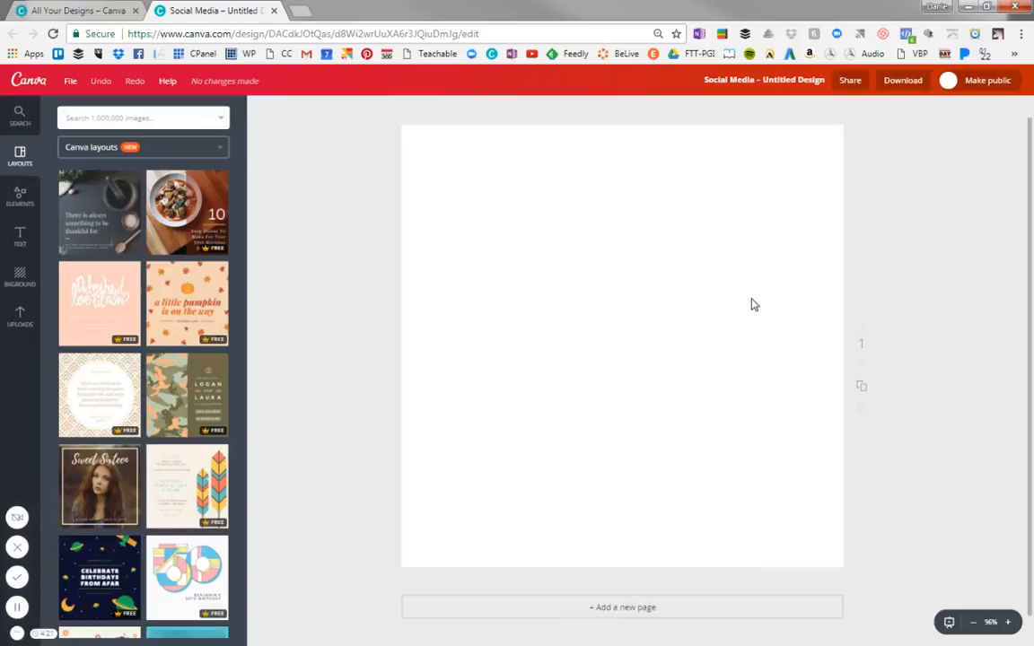
left_click(81, 10)
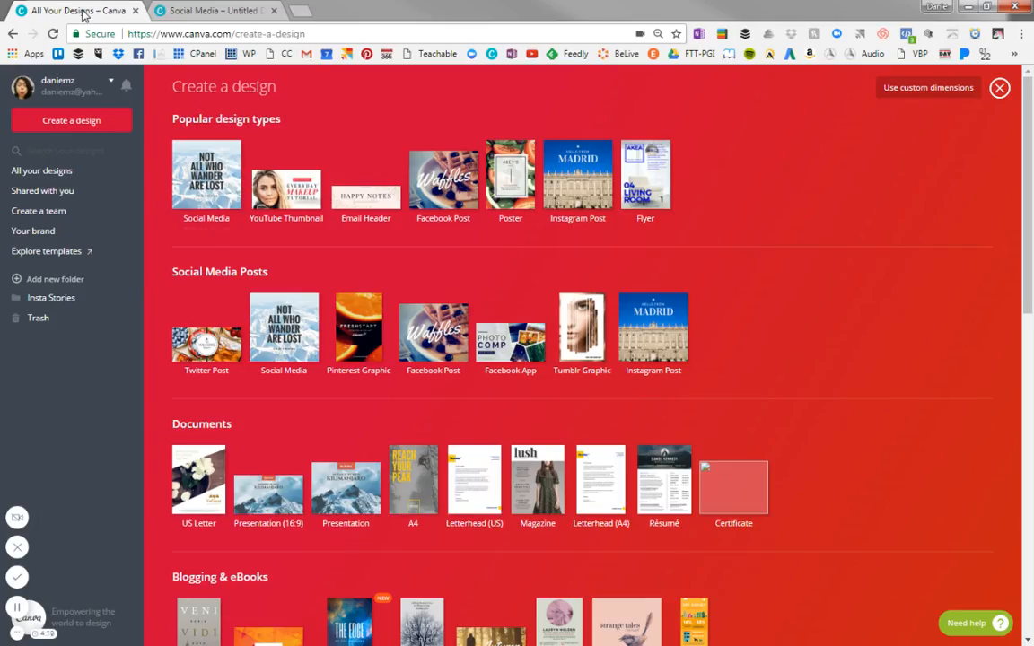
left_click(216, 13)
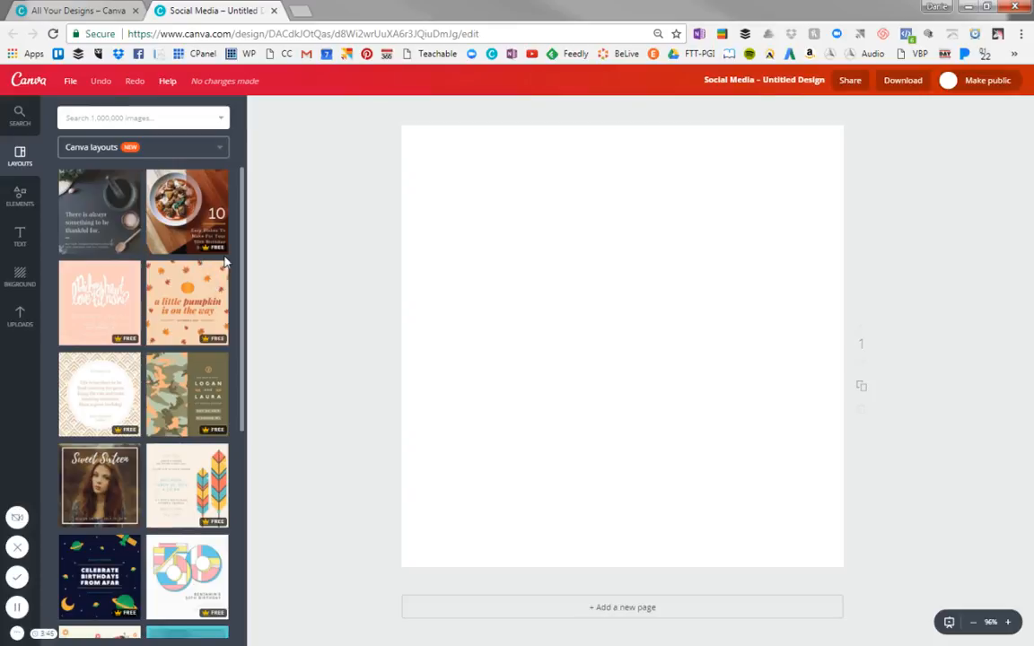
Step: Apply the Canva layout with the Buddha statue and orange "Sending you love and light this Vesak!" block to the blank page
scroll(157, 431, "down", 3)
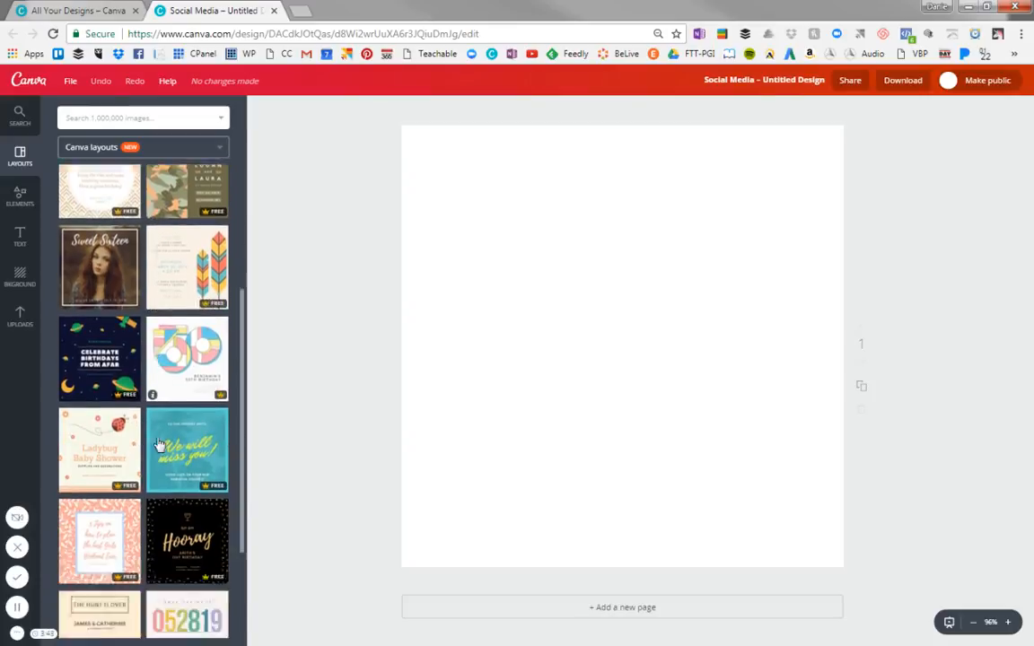
scroll(156, 446, "down", 7)
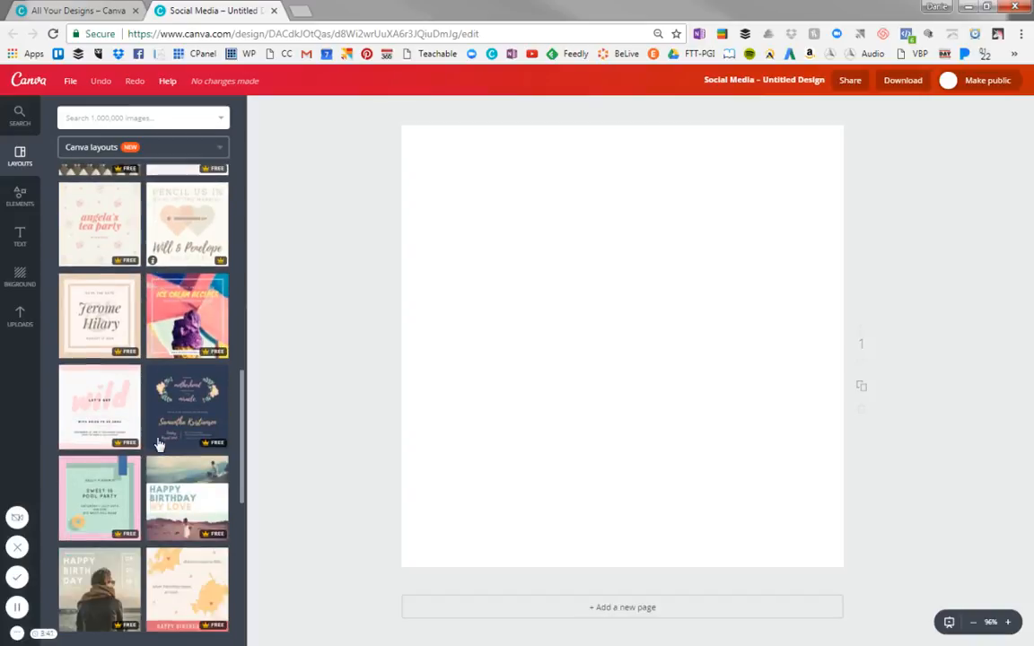
scroll(158, 445, "down", 5)
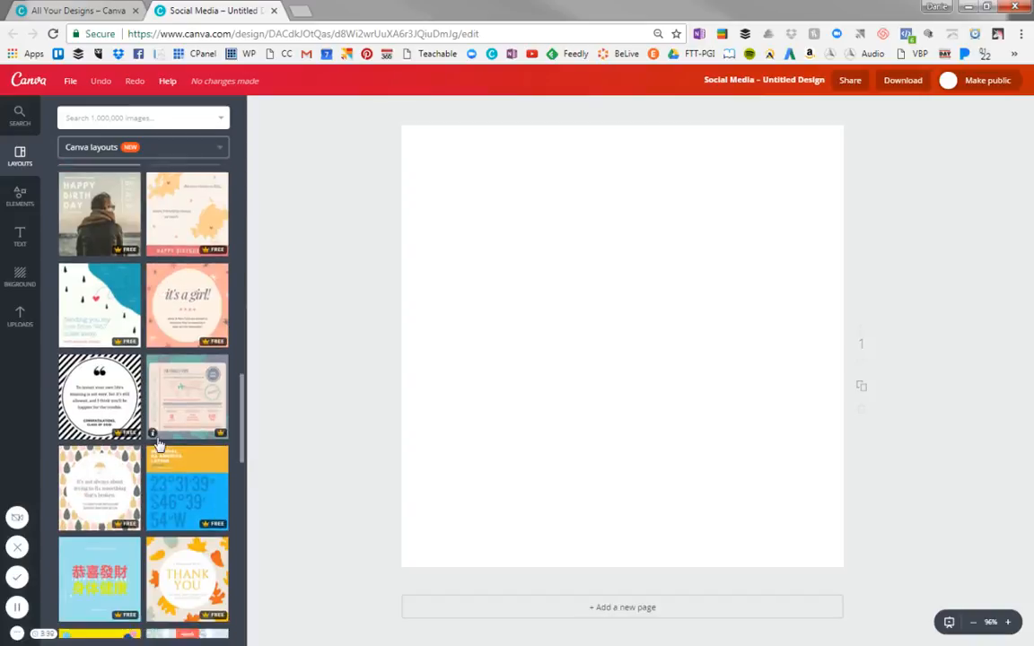
scroll(158, 443, "down", 9)
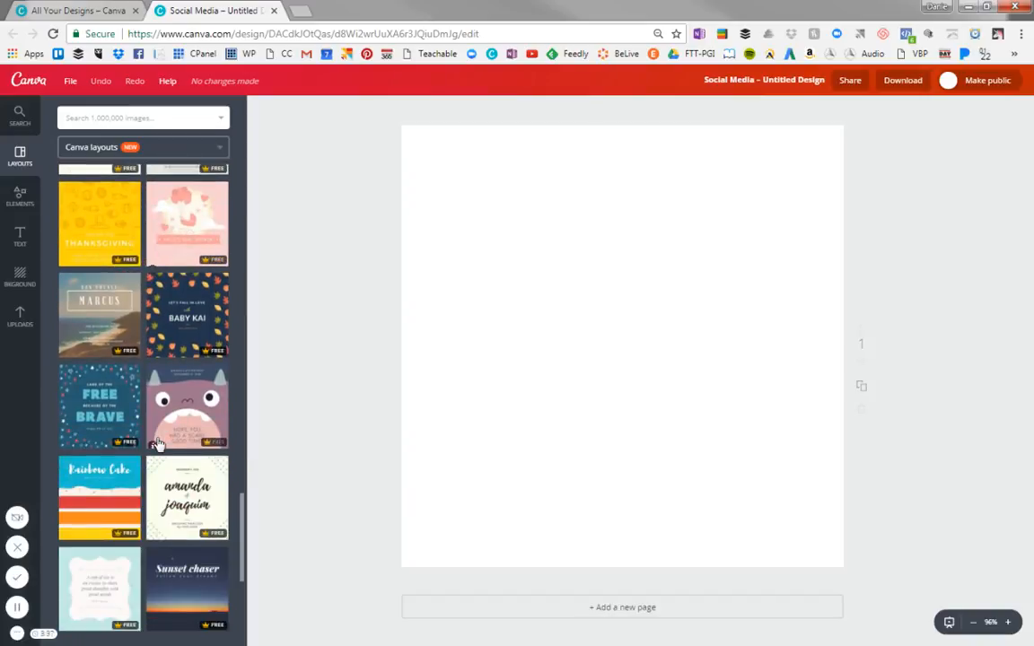
scroll(158, 443, "down", 9)
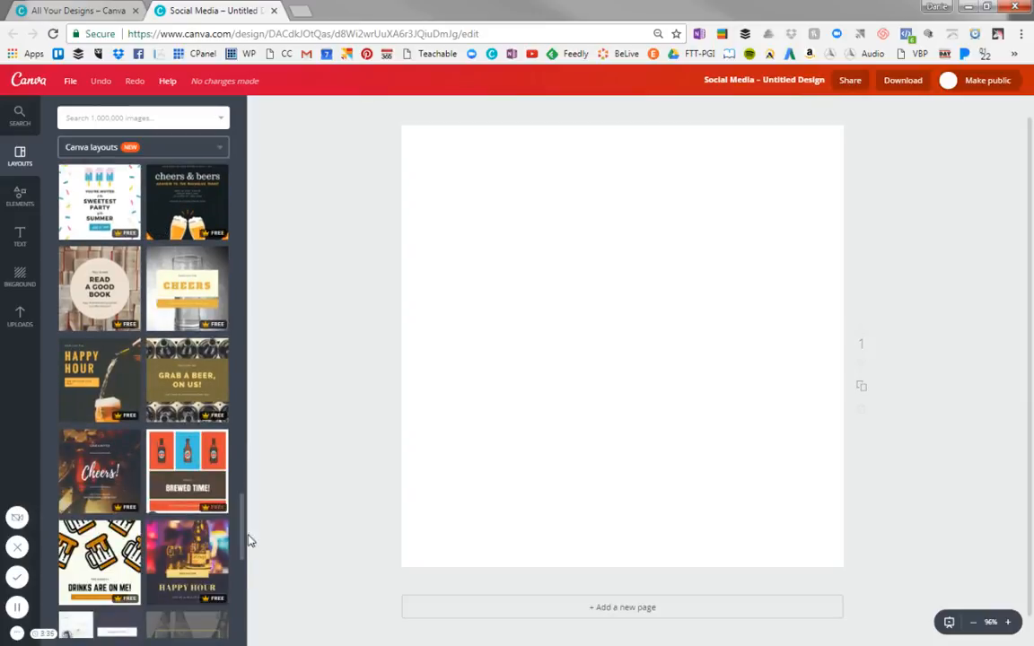
left_click_drag(251, 541, 249, 607)
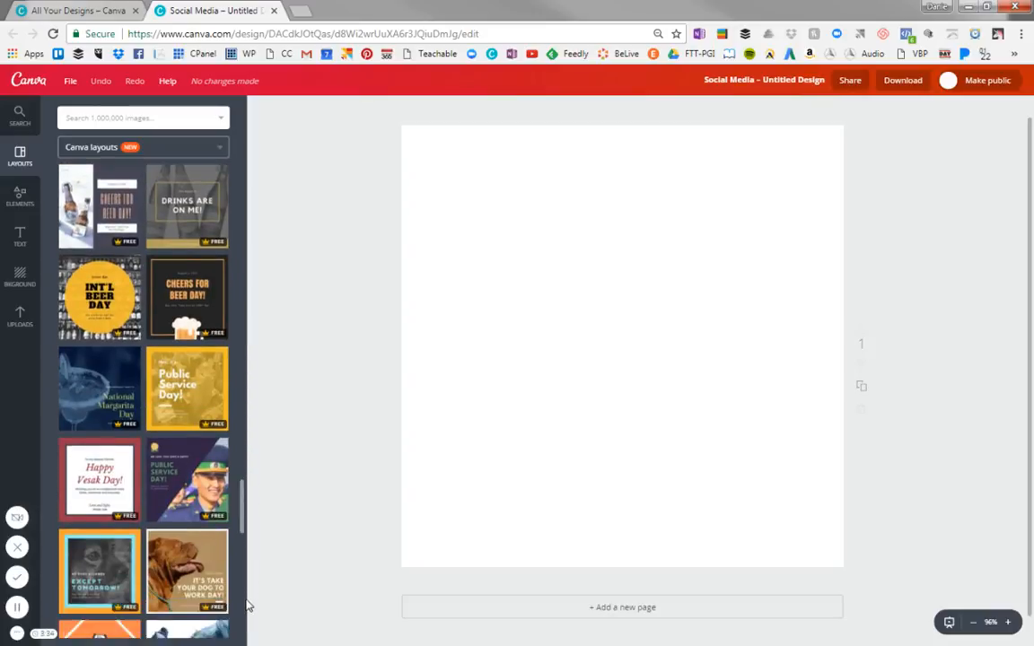
scroll(242, 595, "down", 8)
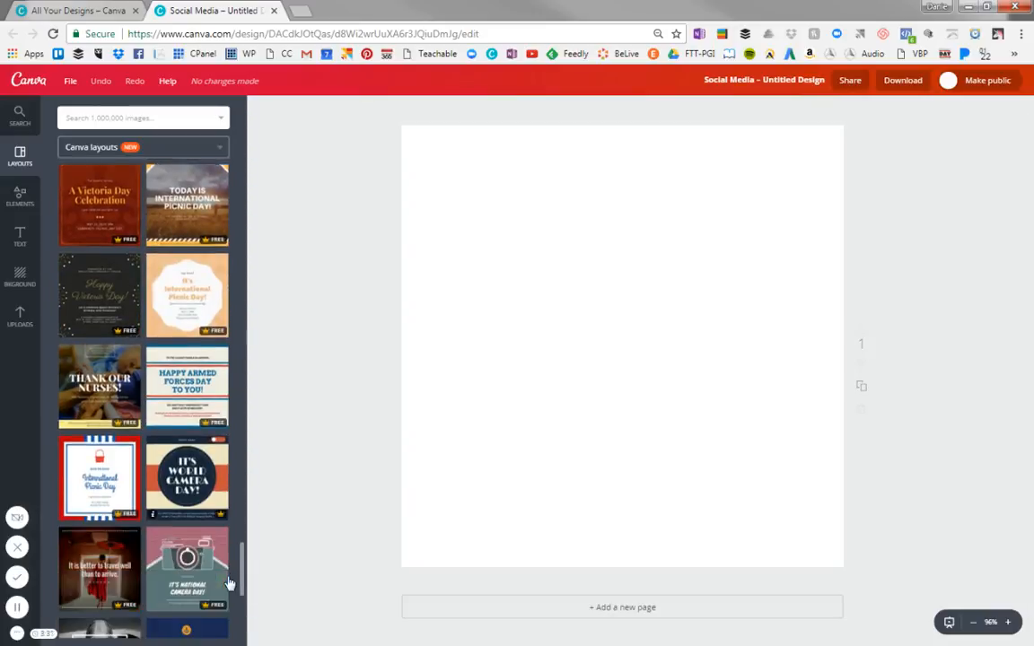
scroll(229, 583, "down", 5)
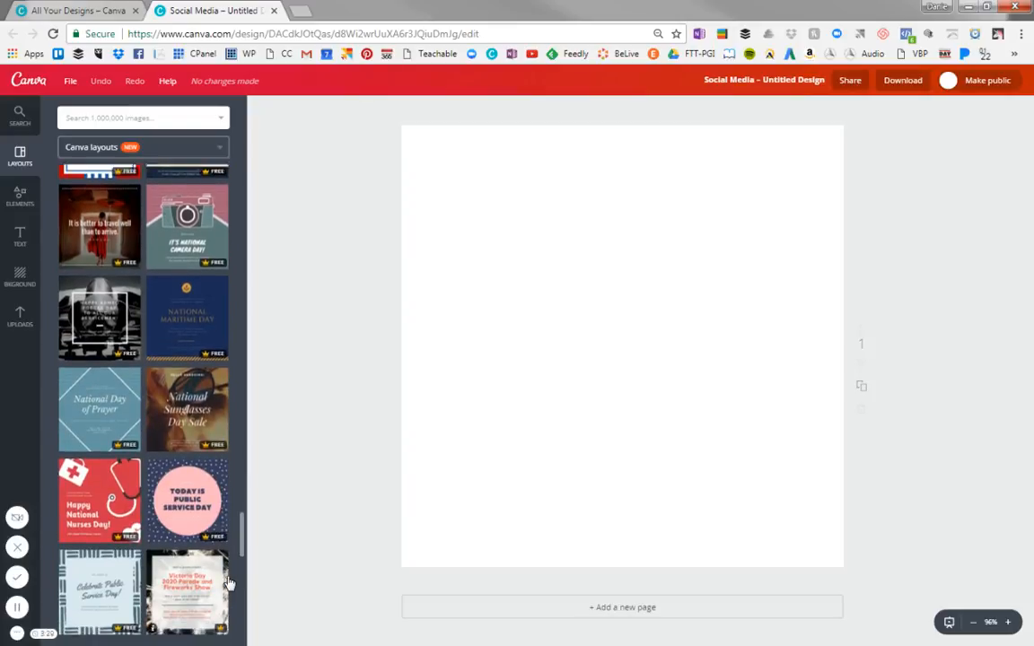
scroll(229, 583, "down", 3)
scroll(229, 583, "down", 5)
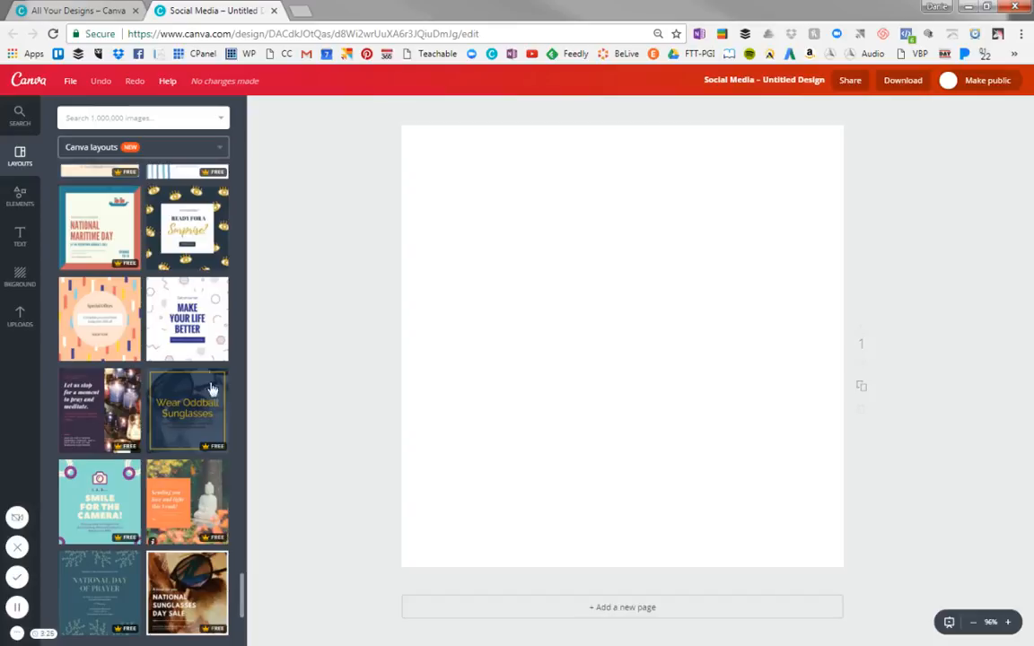
mouse_move(219, 357)
scroll(220, 364, "down", 1)
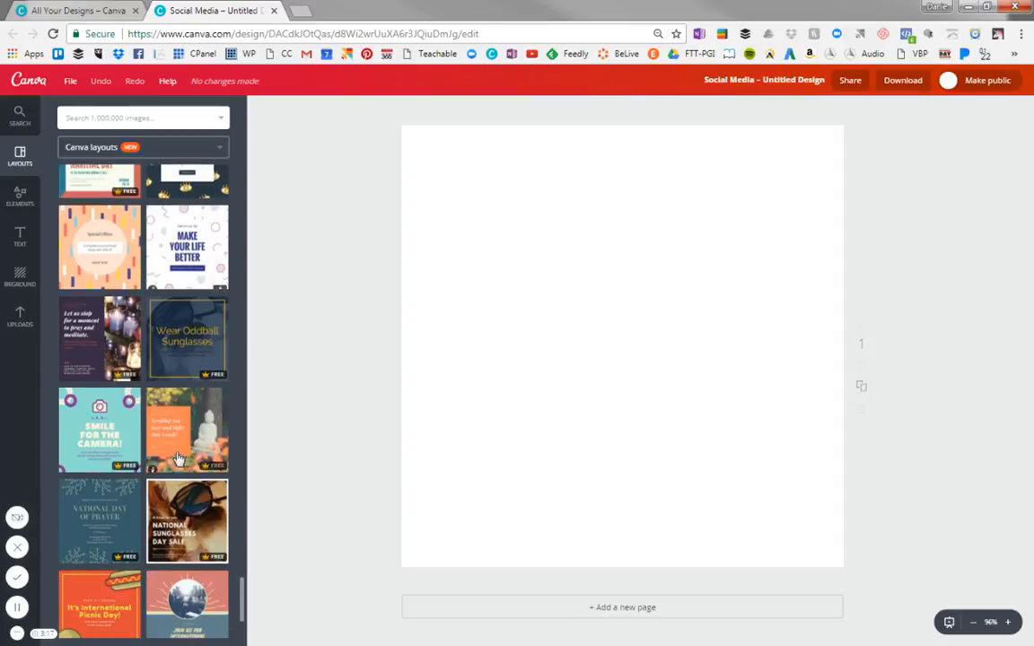
left_click_drag(221, 434, 579, 323)
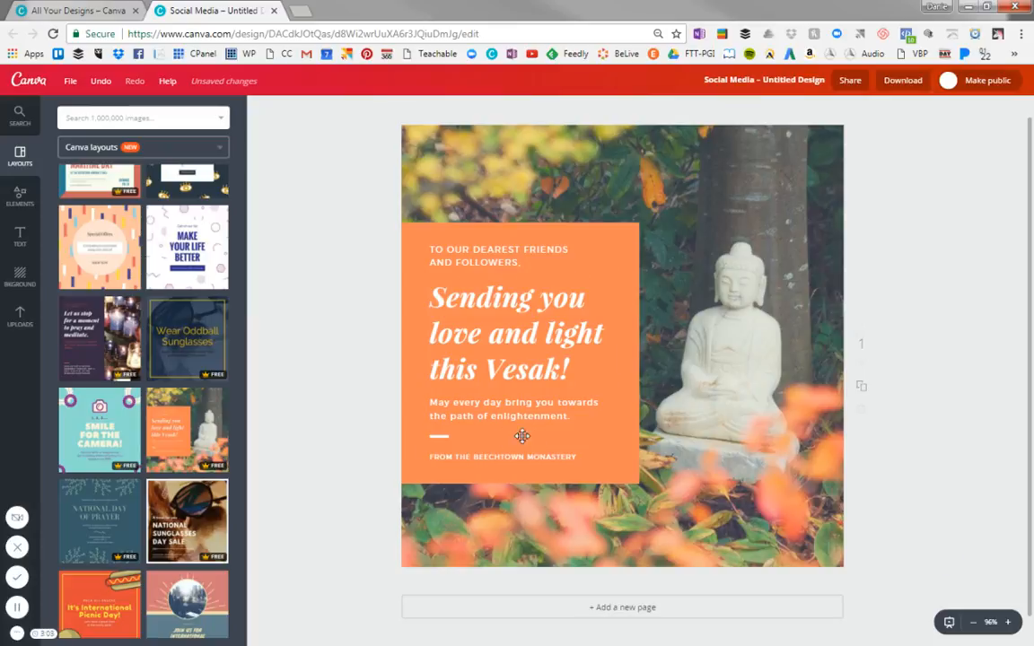
left_click(523, 262)
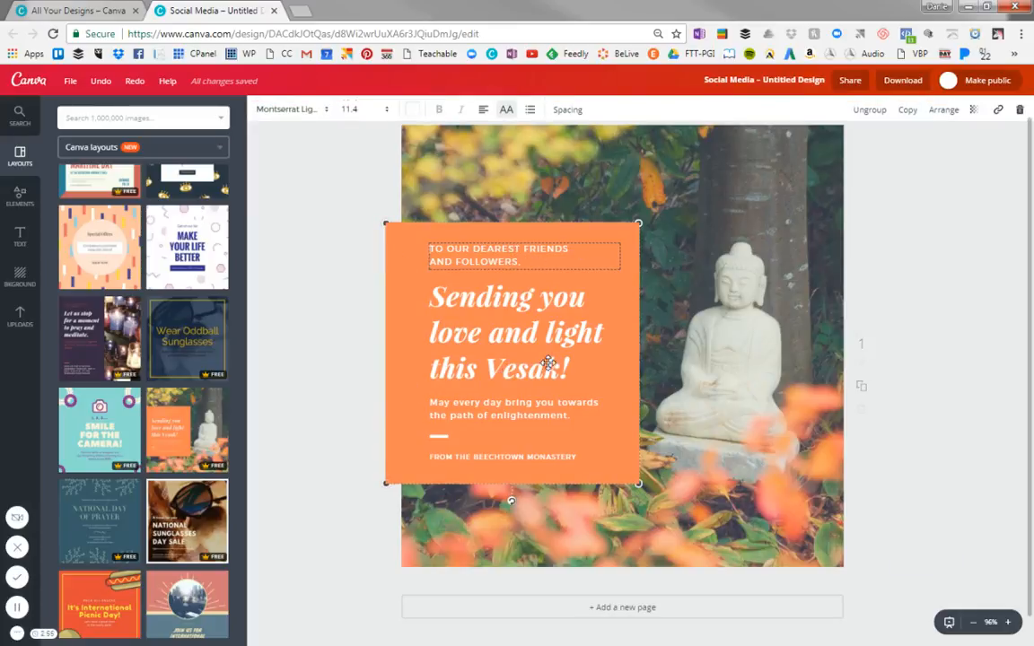
left_click(310, 281)
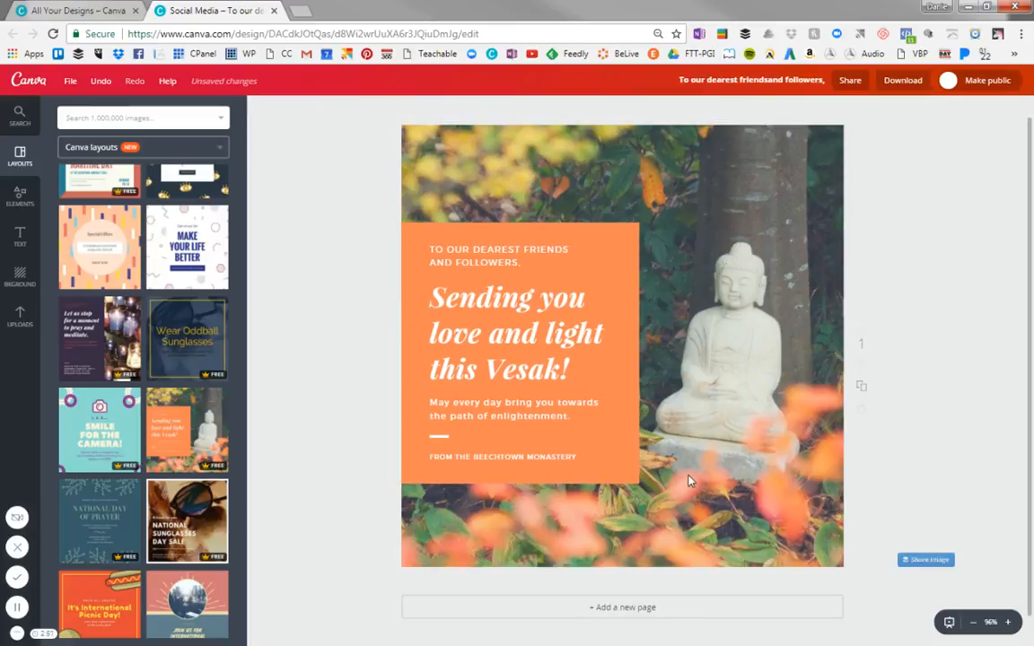
Step: Clear the page by deleting the Buddha photo element and the orange "Sending you love and light this Vesak!" text group
left_click(706, 153)
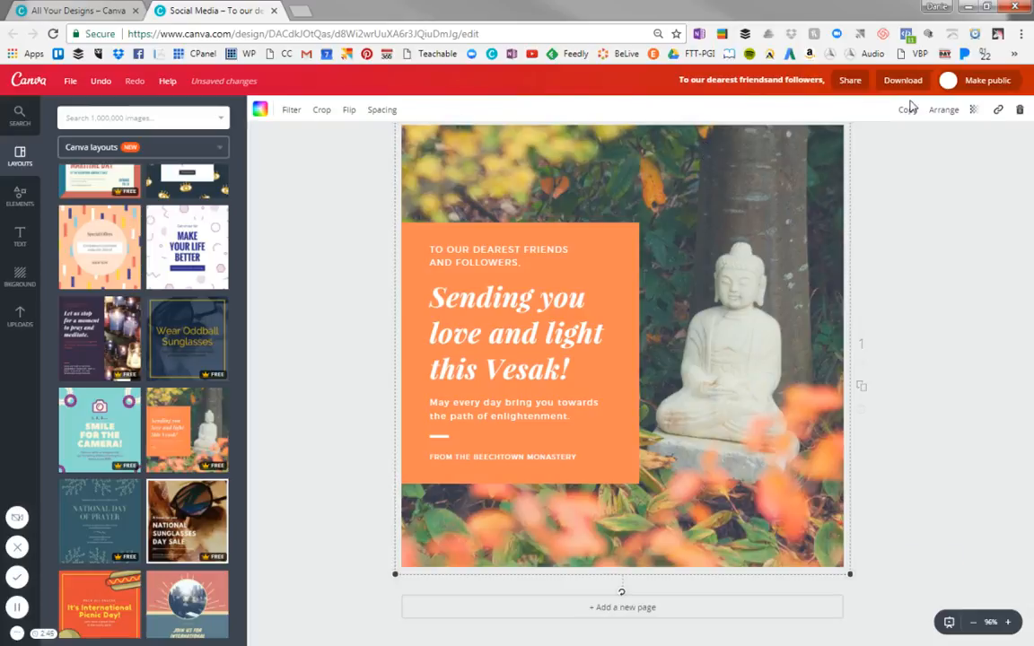
left_click(1019, 115)
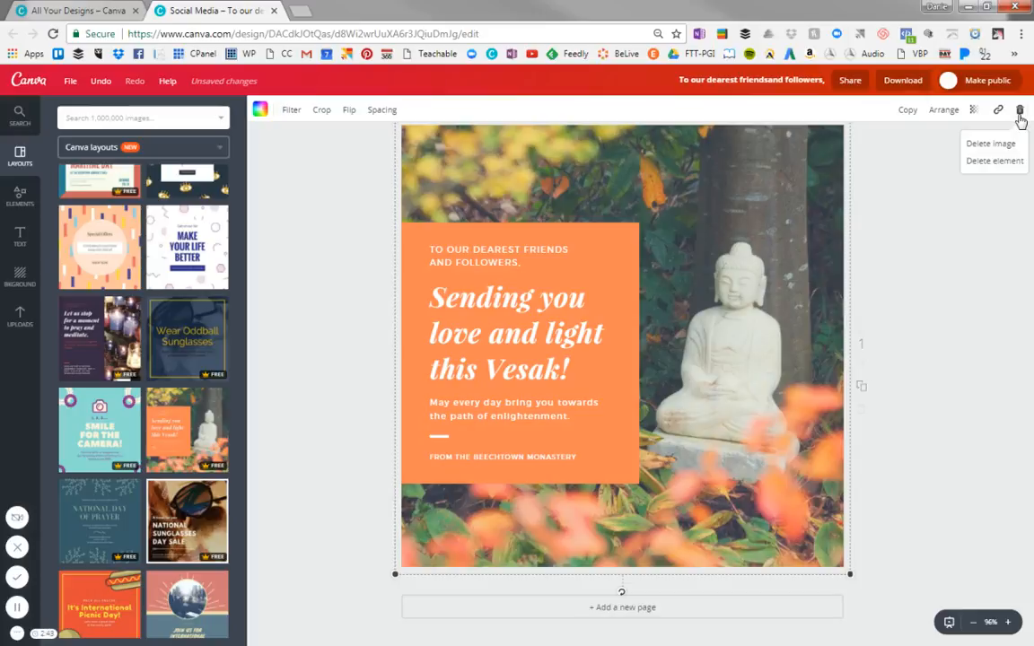
left_click(1004, 171)
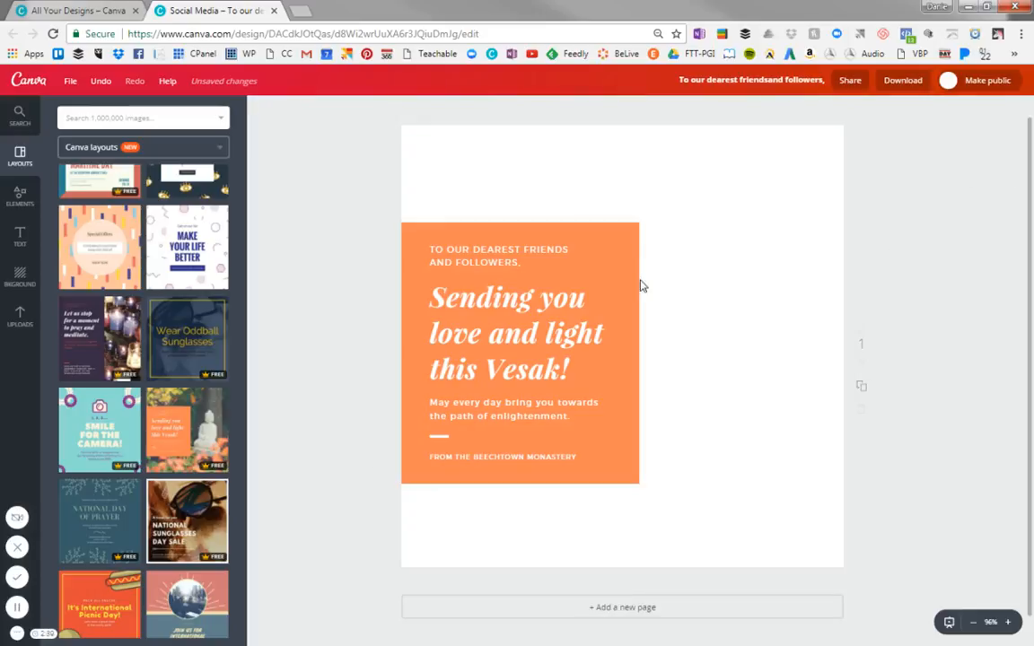
left_click(626, 240)
left_click(1019, 110)
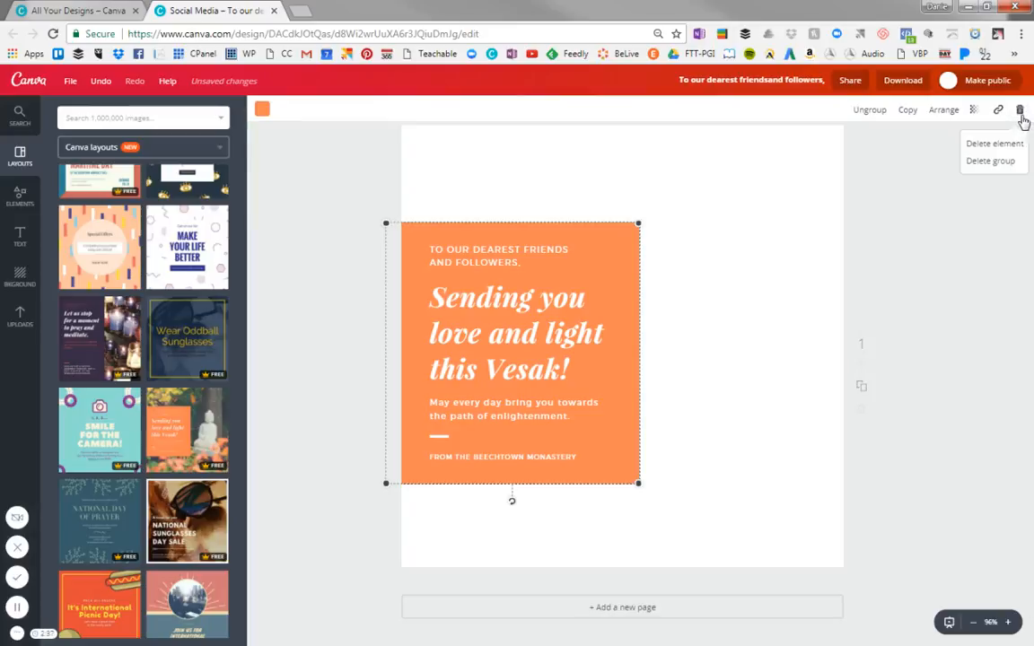
left_click(1007, 162)
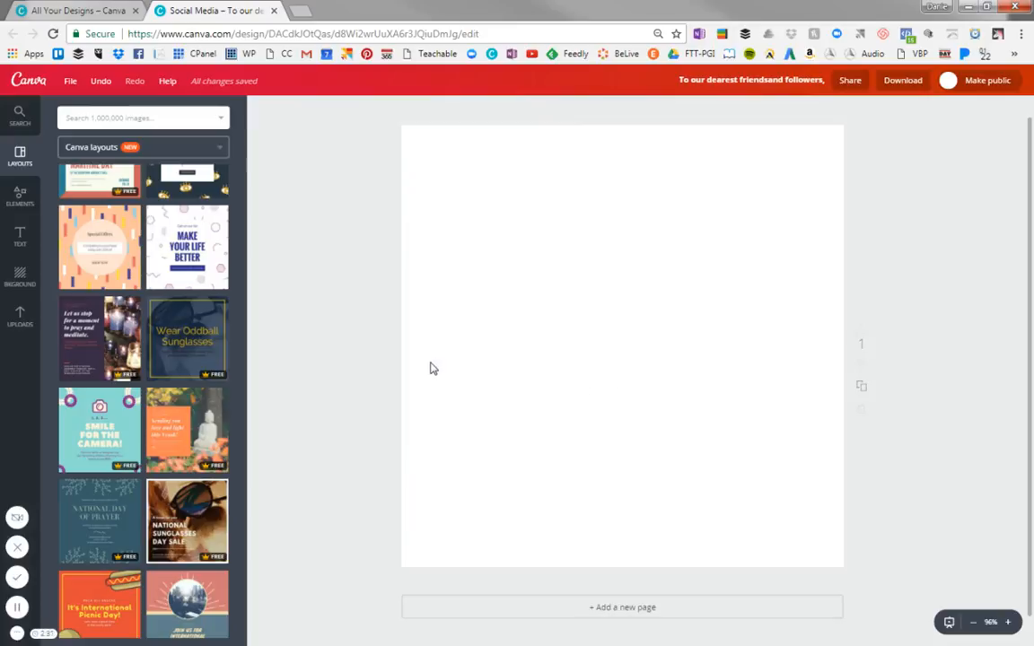
Step: Browse the rest of the Canva layouts and the element categories, from Free Photos and Grids down to Wedding
scroll(126, 283, "down", 20)
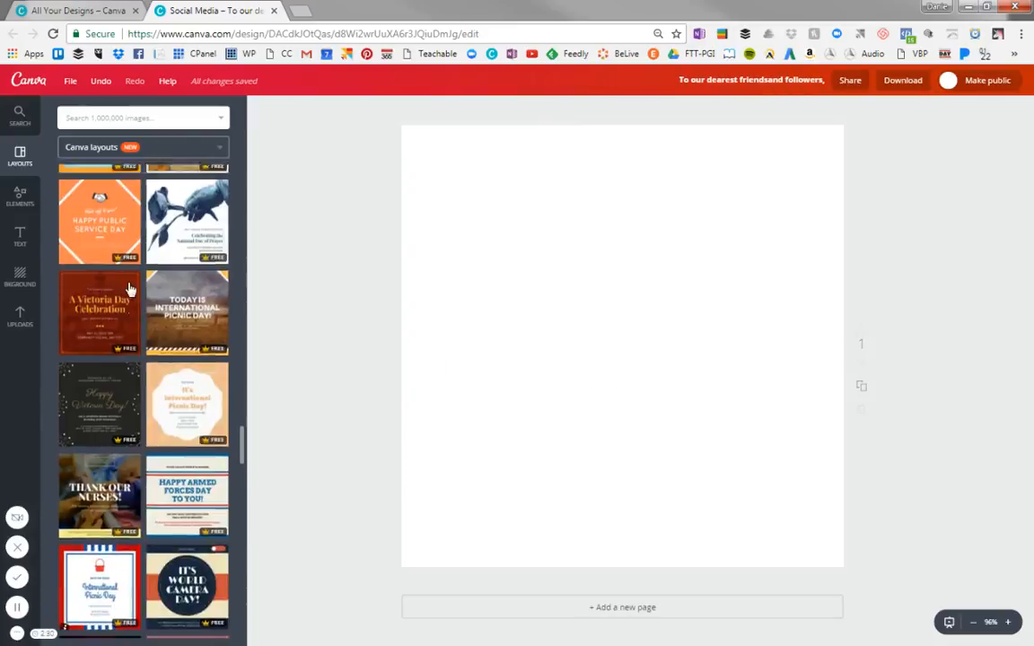
scroll(126, 283, "down", 15)
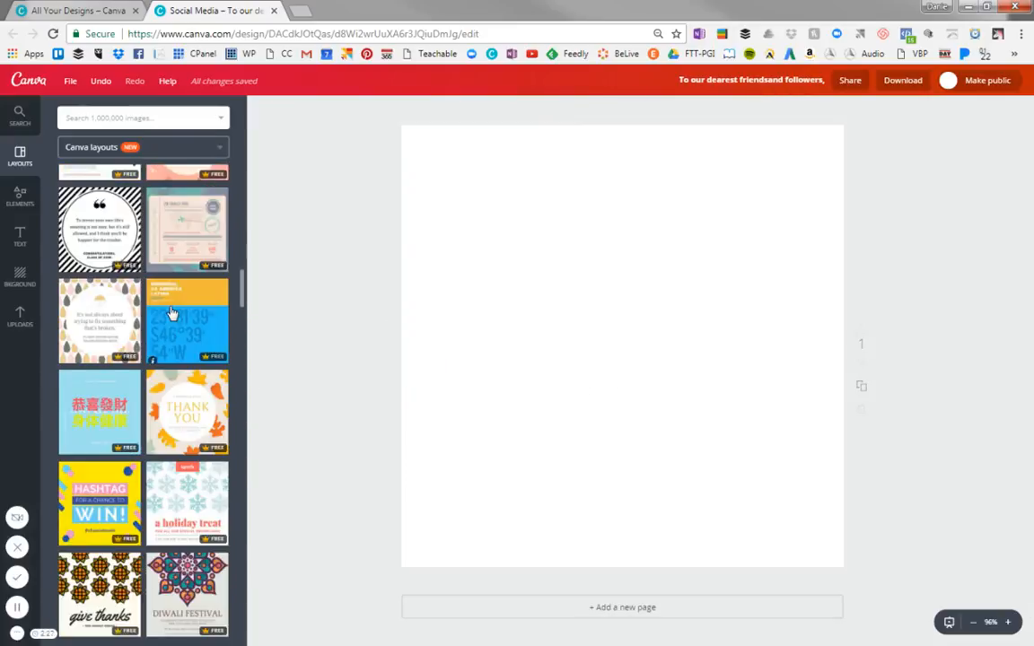
scroll(197, 292, "down", 8)
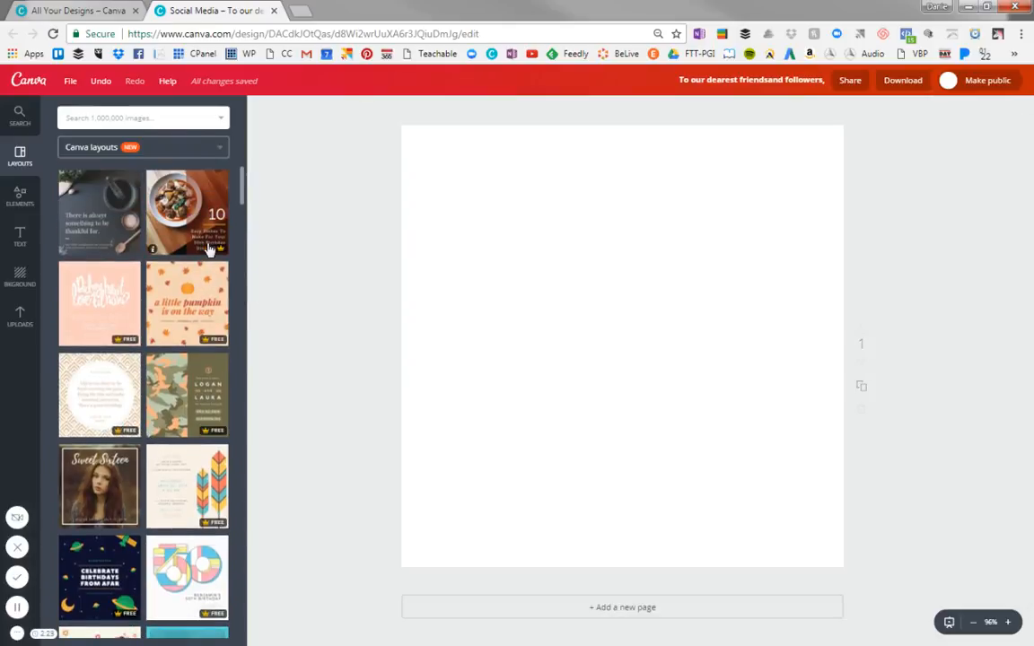
left_click(20, 198)
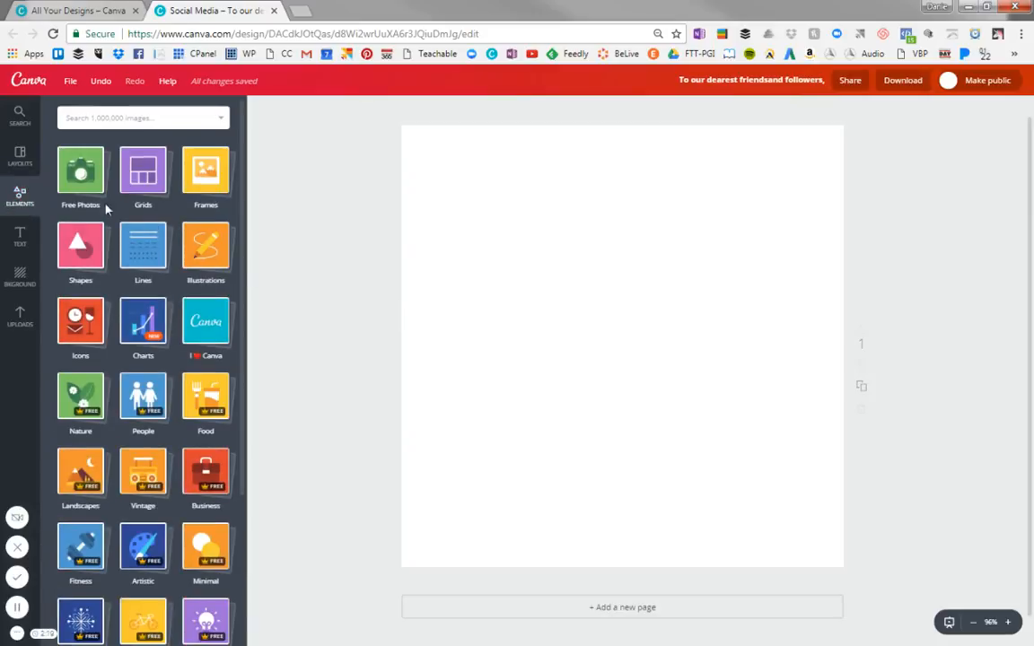
scroll(222, 503, "down", 1)
scroll(224, 513, "down", 1)
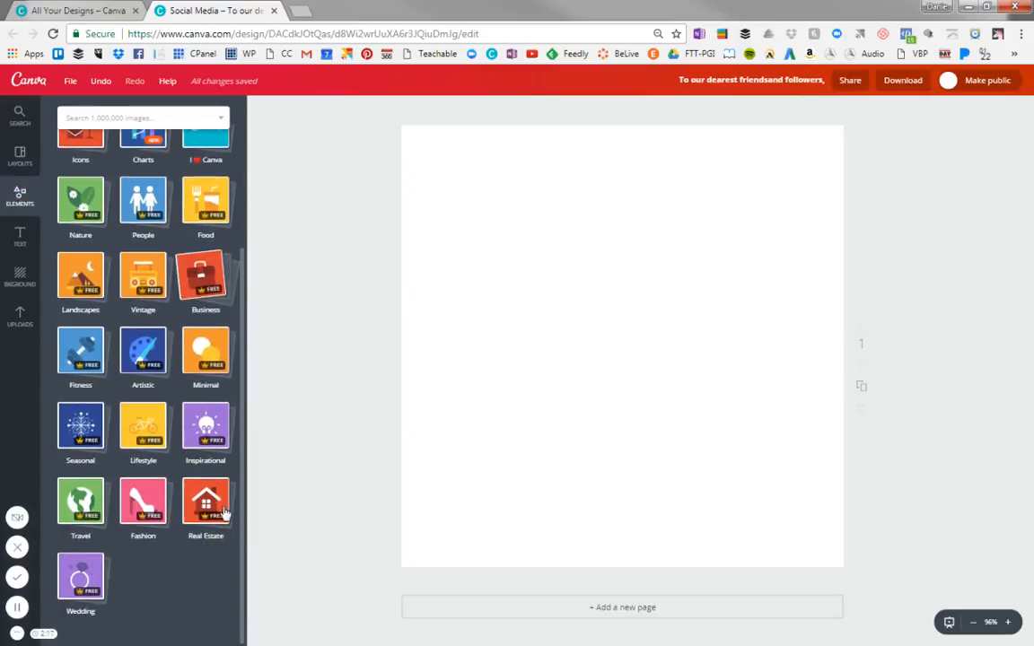
scroll(224, 513, "up", 2)
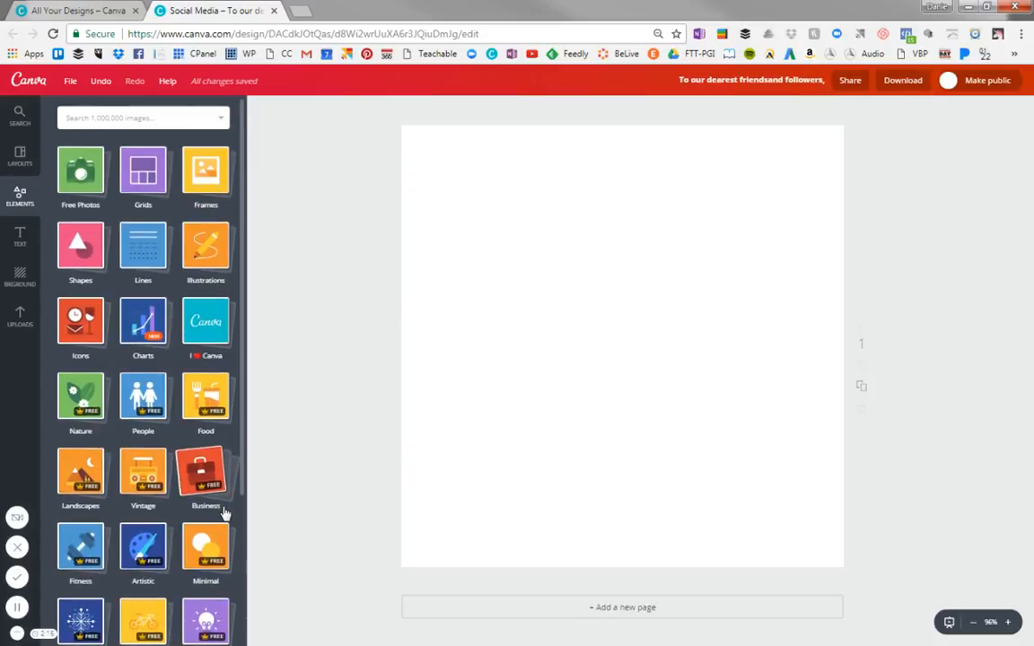
Step: Place the People photo of the woman with a flower crown on the beach on the page and scale it down
left_click(142, 396)
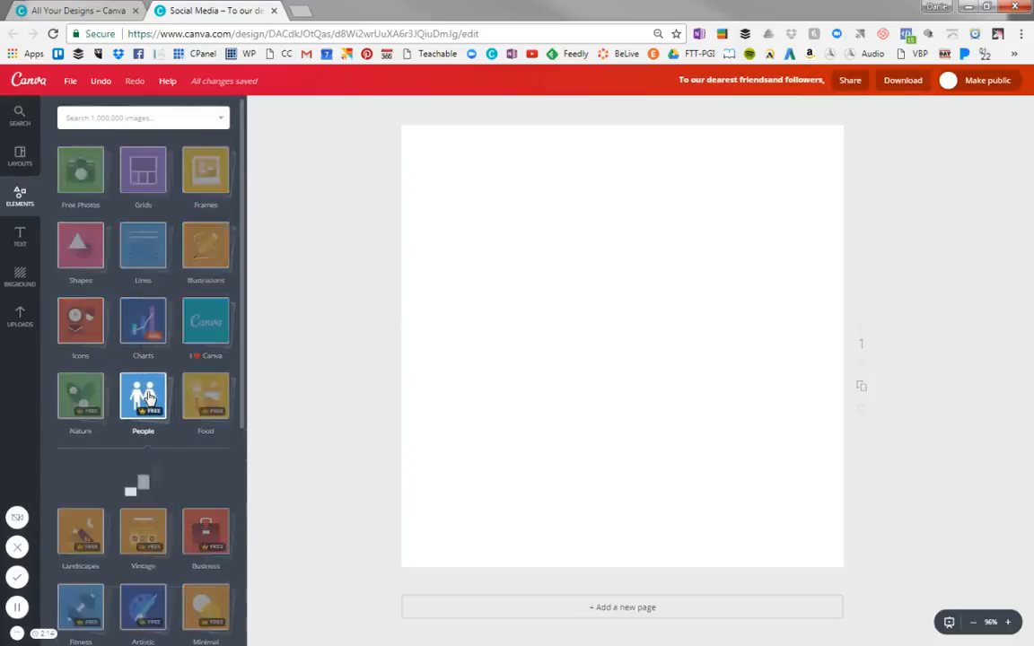
scroll(302, 431, "down", 1)
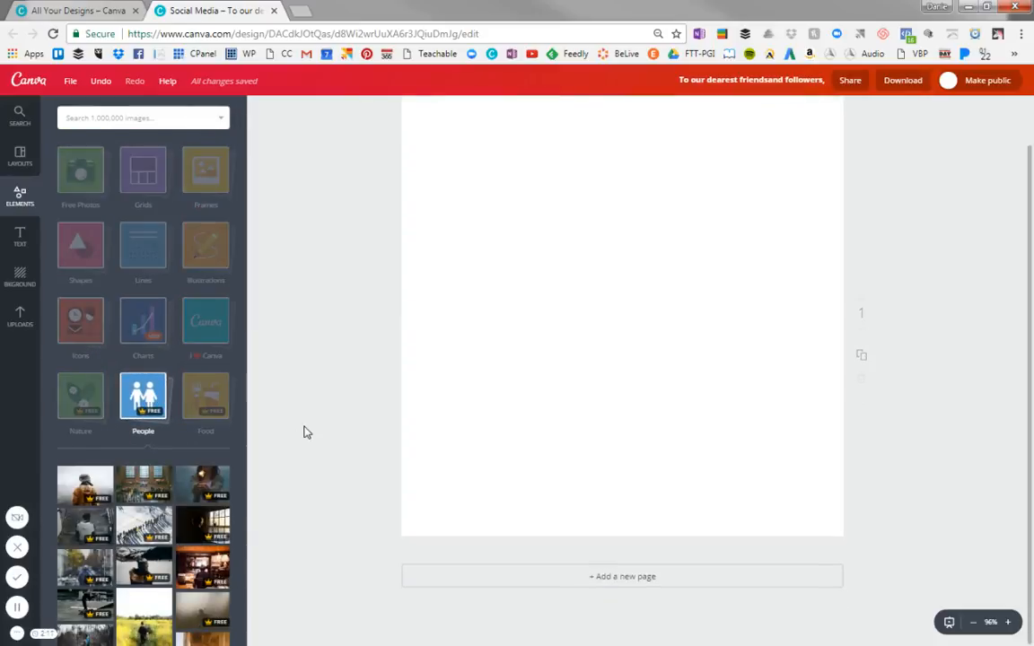
scroll(196, 532, "down", 5)
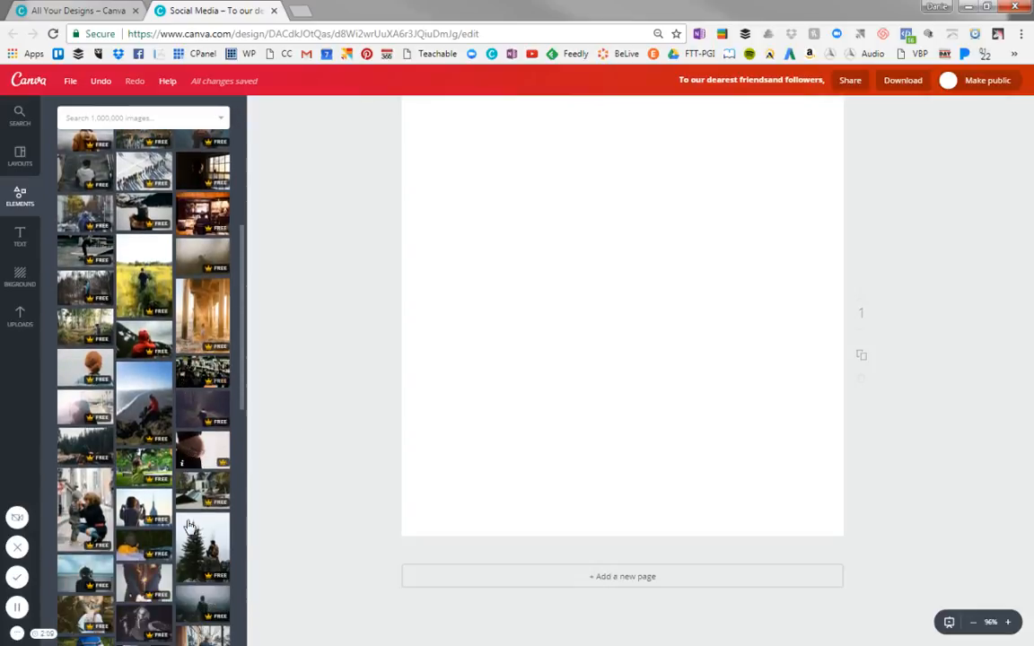
scroll(189, 524, "down", 3)
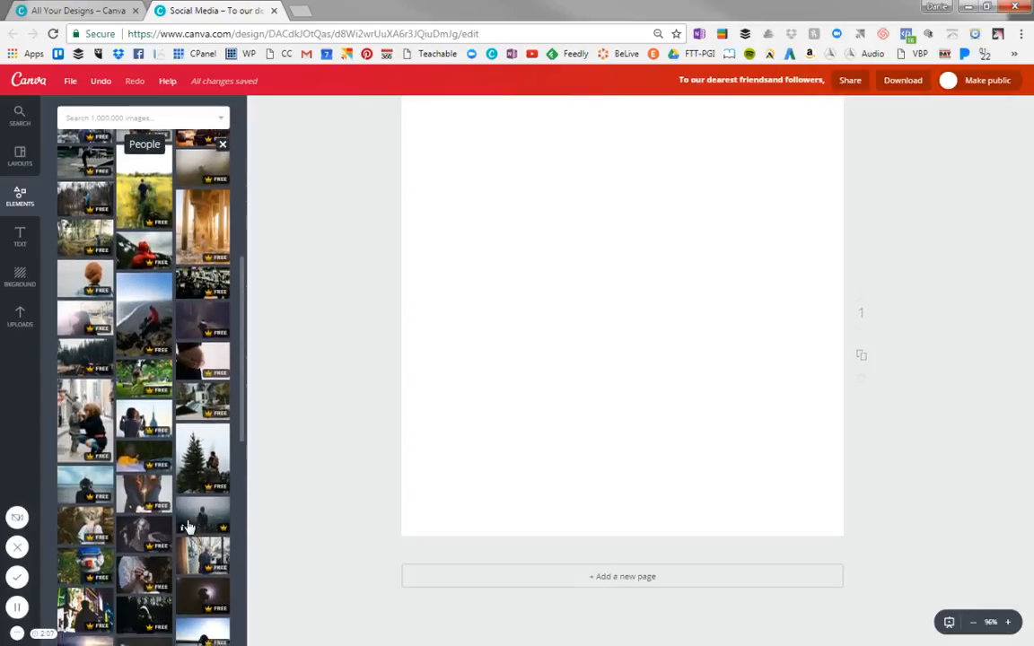
left_click_drag(84, 429, 590, 257)
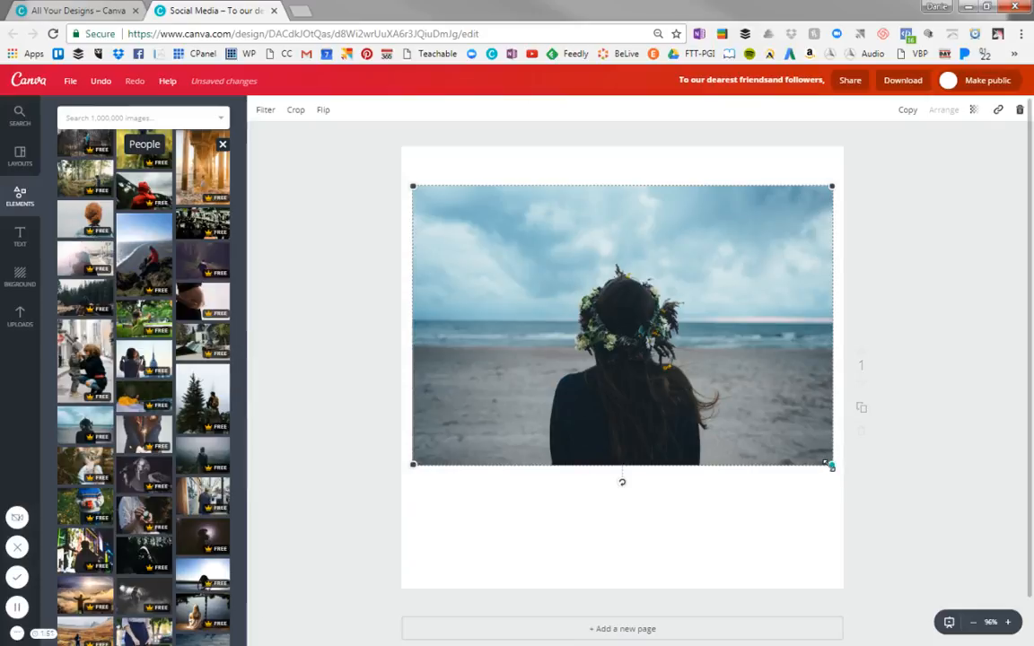
left_click_drag(830, 464, 743, 474)
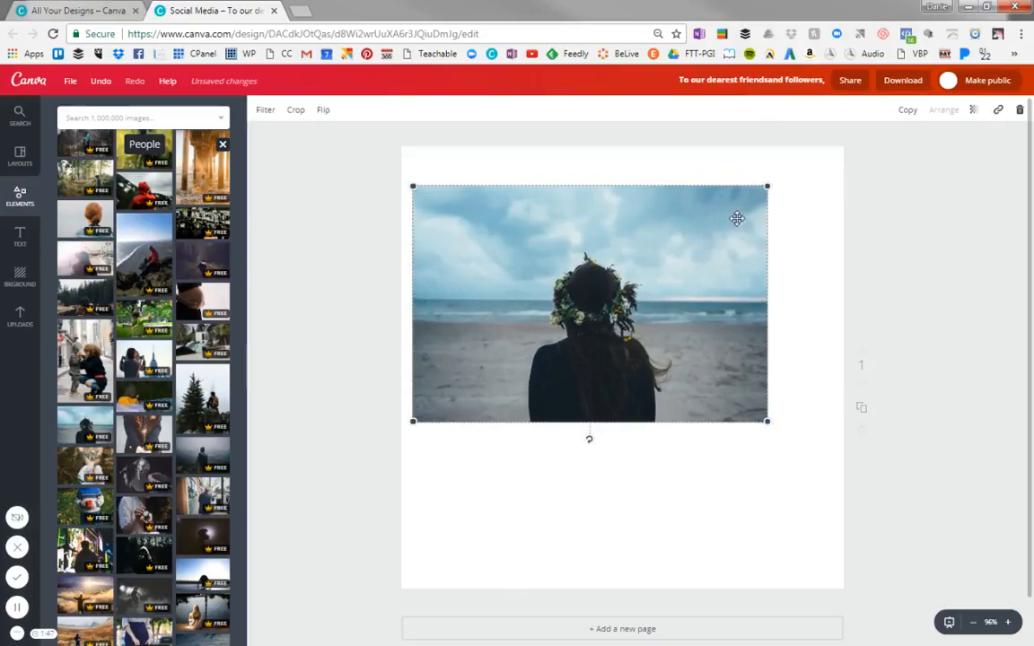
Step: Delete the flower-crown photo from the page and look through more of the People photos
left_click(1019, 109)
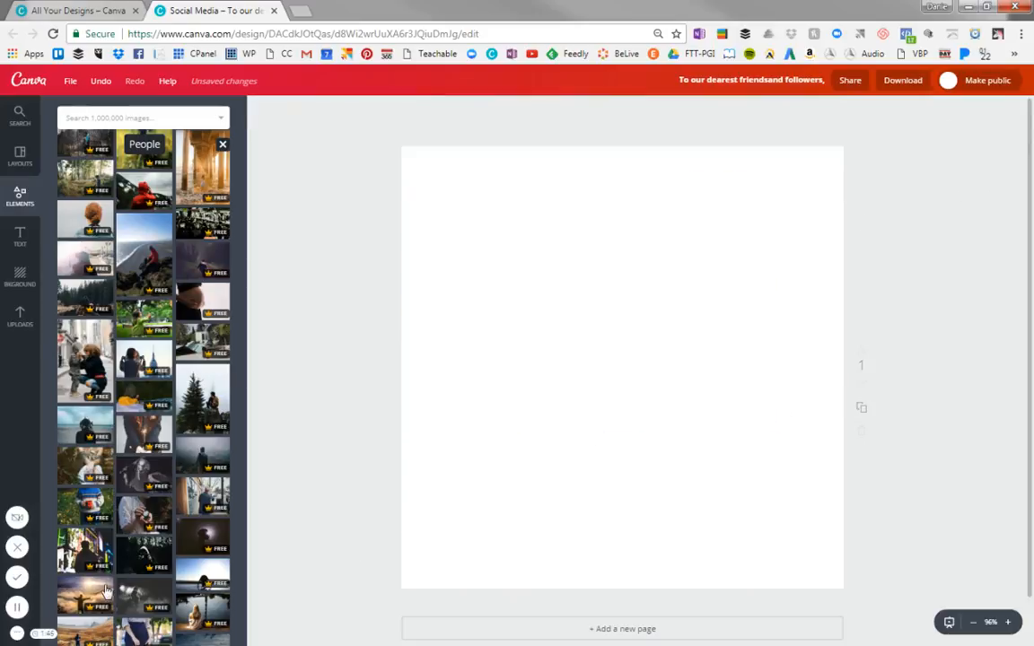
scroll(106, 589, "down", 4)
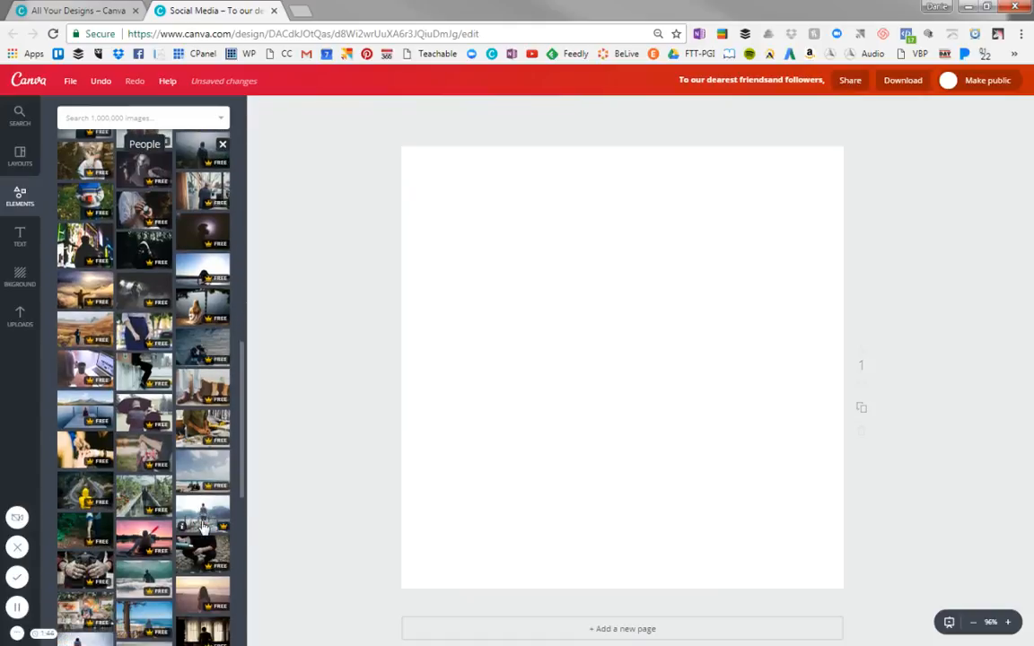
scroll(203, 530, "up", 10)
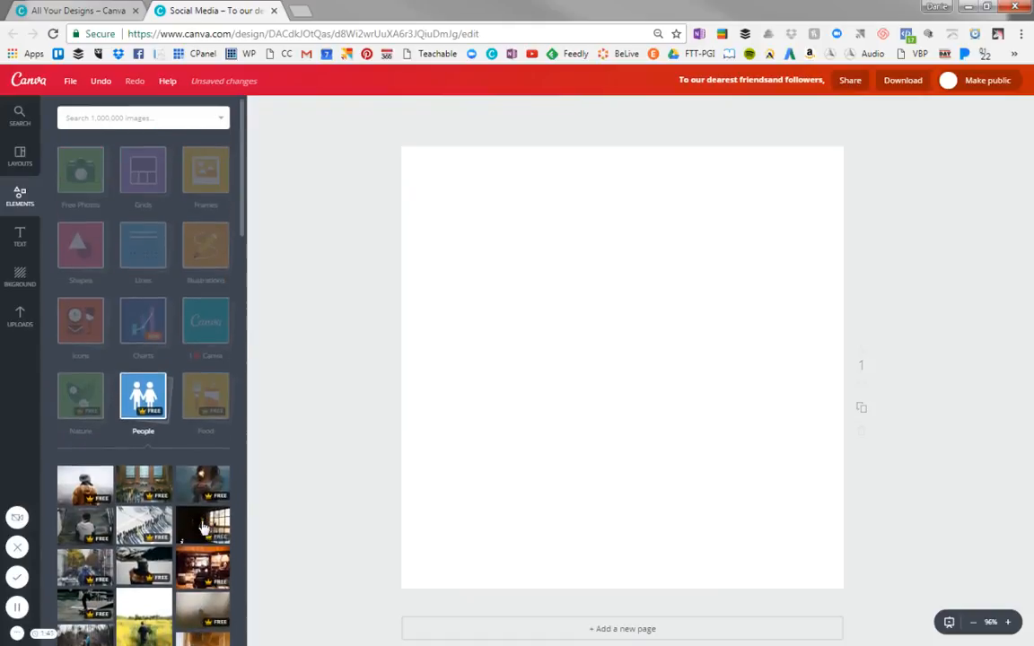
Step: Try out the yellow light bulb icon on the page at a reduced size, and remove it
left_click(141, 370)
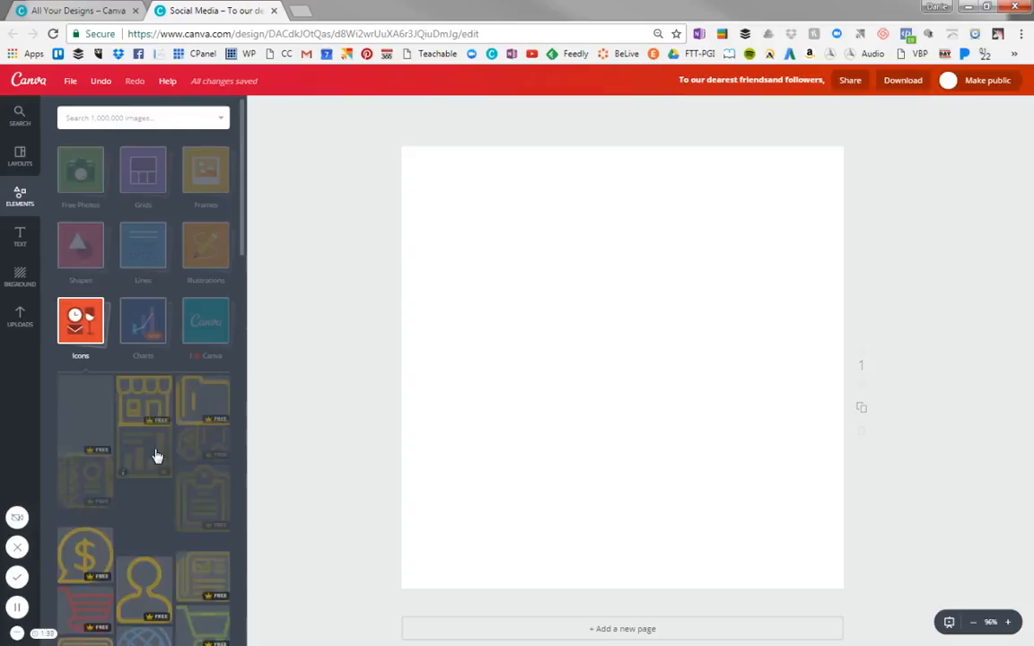
left_click_drag(86, 399, 613, 309)
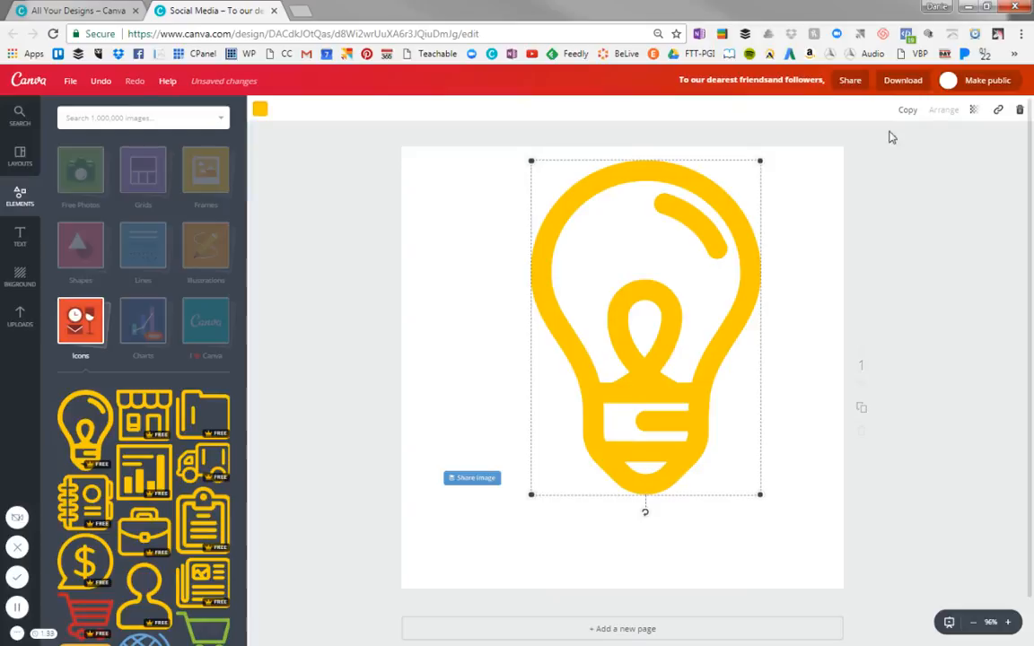
left_click_drag(759, 162, 637, 285)
key("ctrl+z")
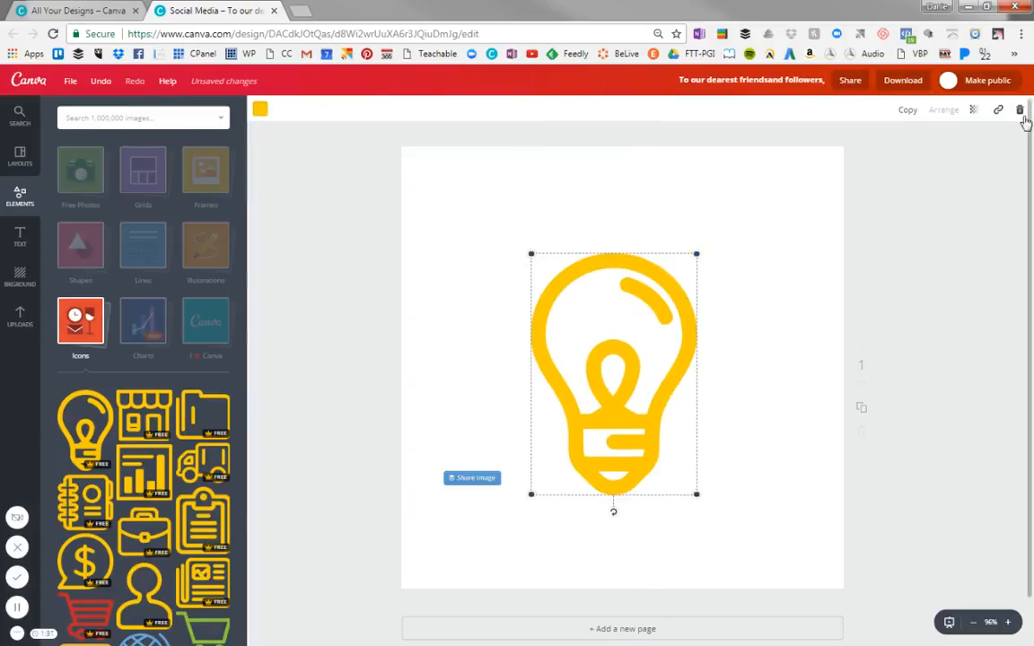
key("ctrl+z")
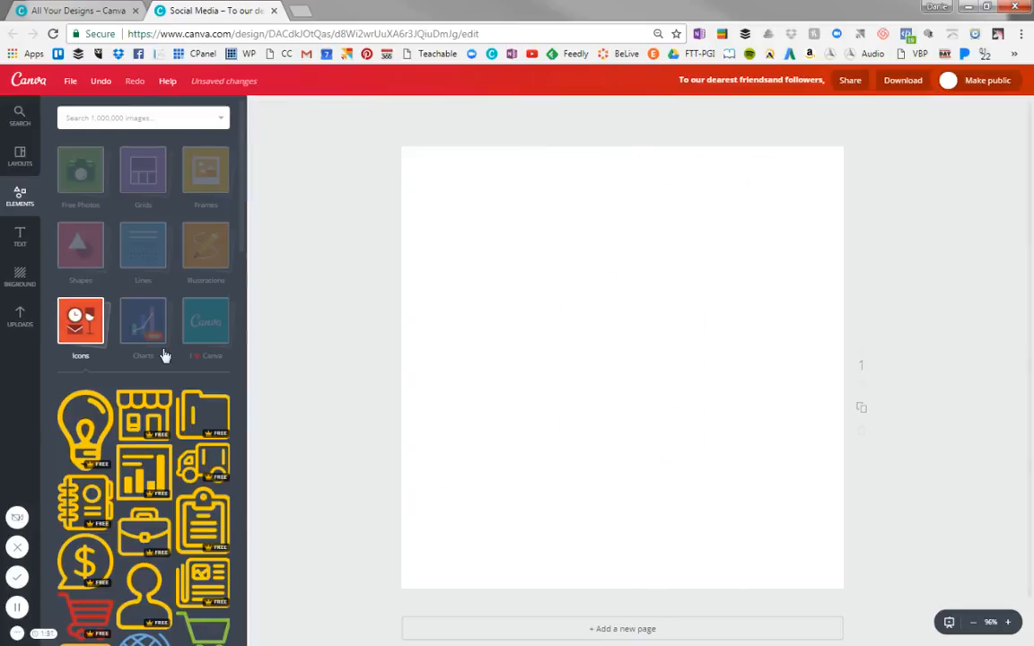
Step: Add the "Ice Cream Party" text combination to the page and enlarge it to about font size 59.7, nearly the page's width
left_click(20, 238)
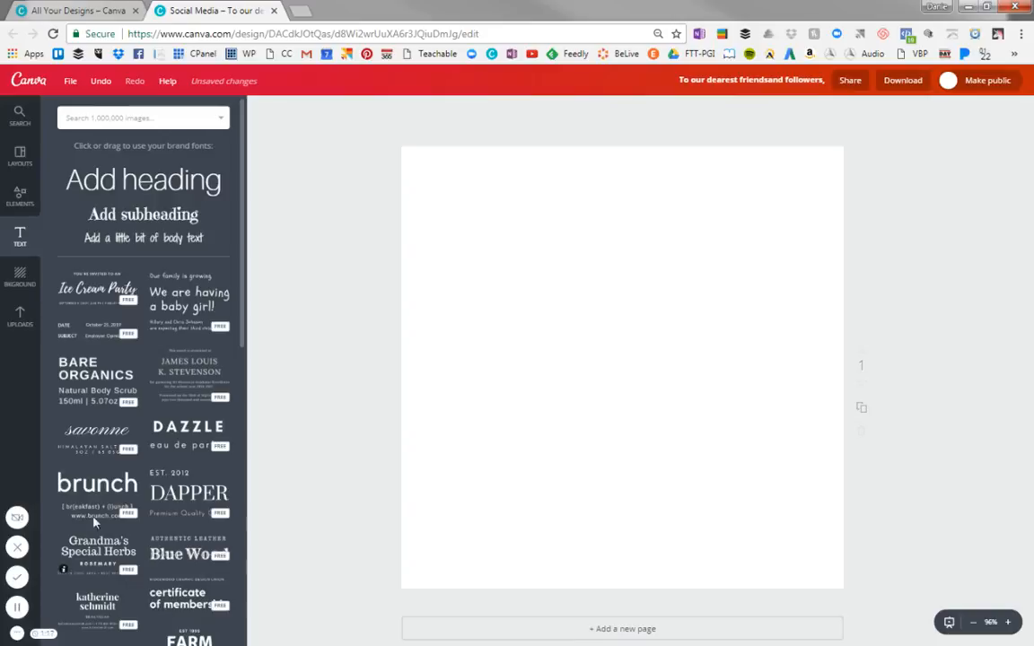
left_click_drag(100, 302, 494, 419)
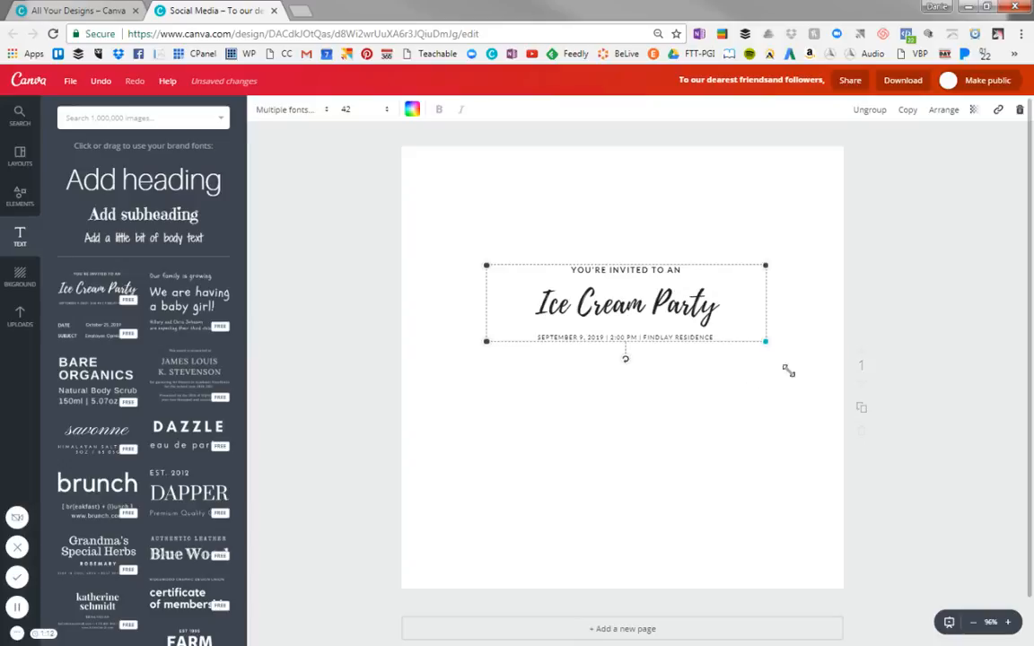
left_click_drag(788, 370, 803, 399)
left_click_drag(484, 358, 427, 393)
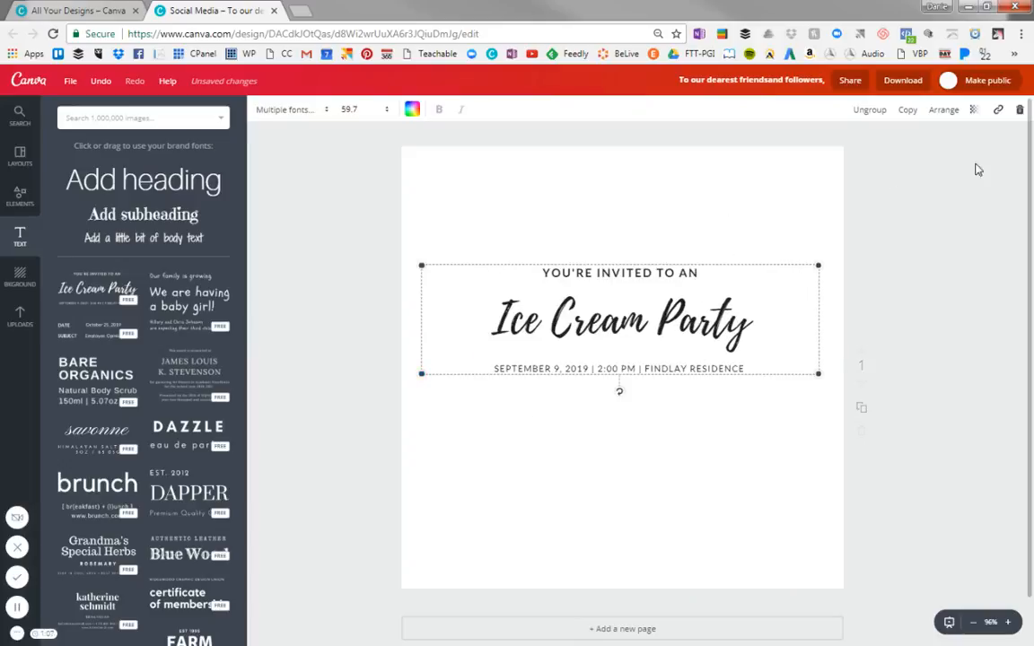
Step: Open the deletion choices for the "Ice Cream Party" group and look through the remaining text combinations
left_click(1020, 111)
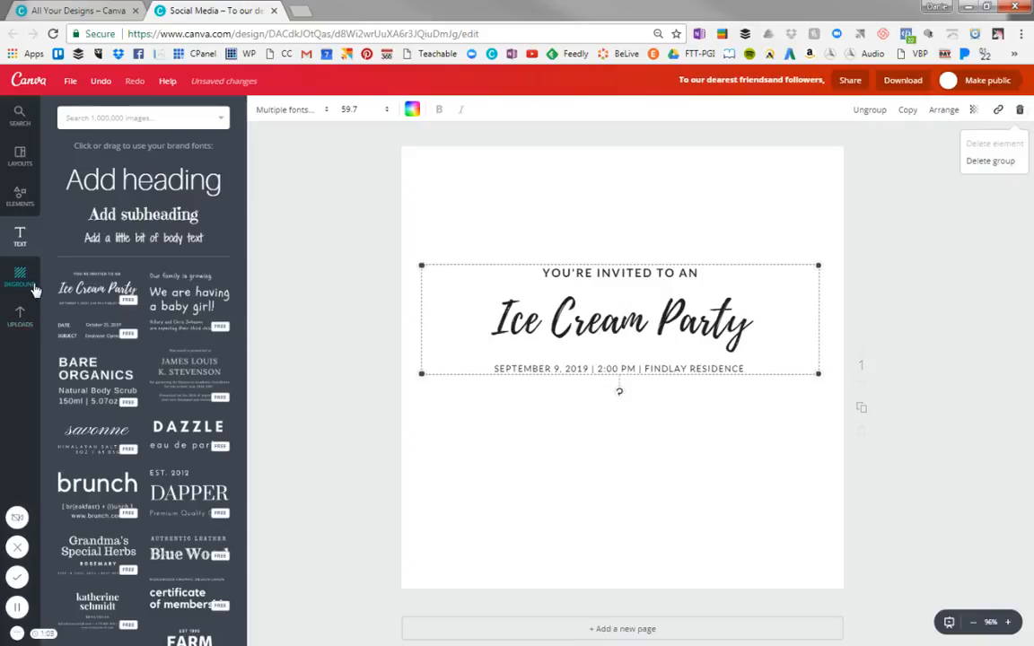
scroll(180, 339, "down", 8)
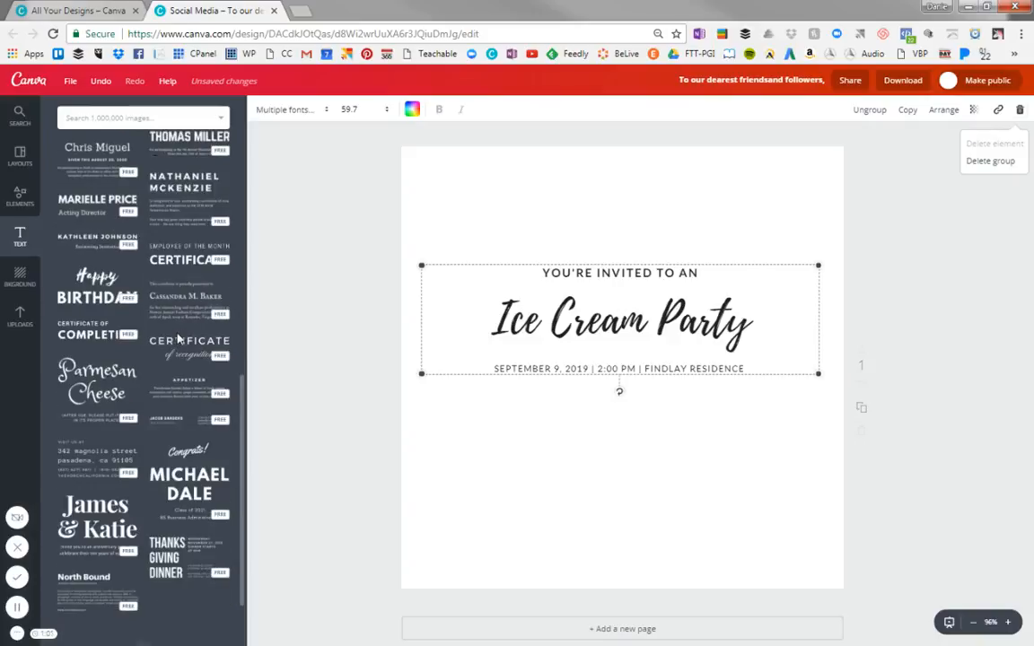
scroll(179, 339, "down", 10)
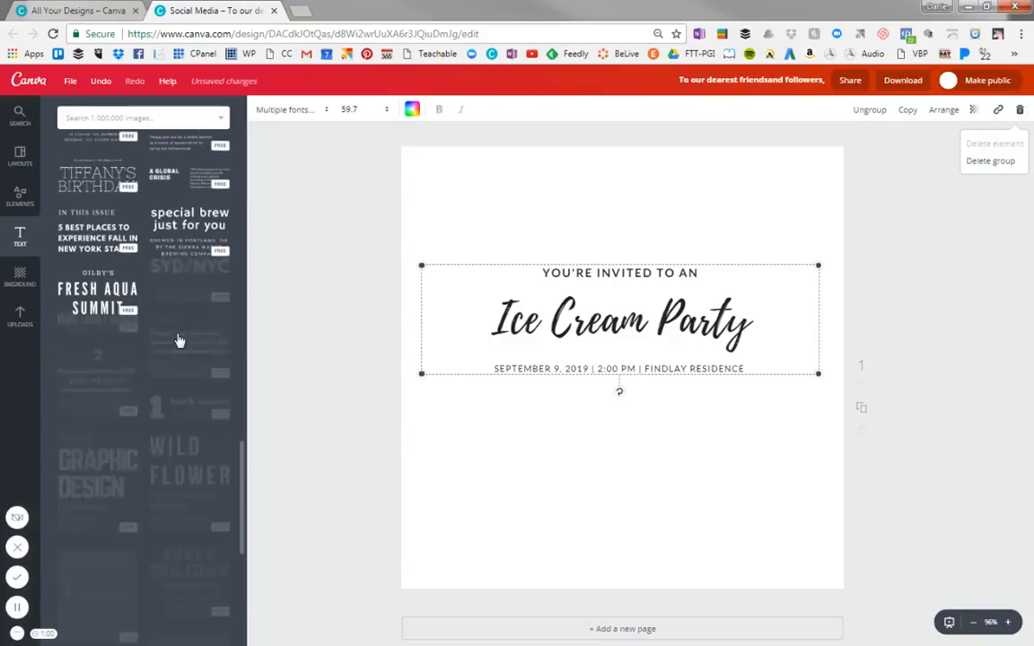
scroll(178, 339, "down", 10)
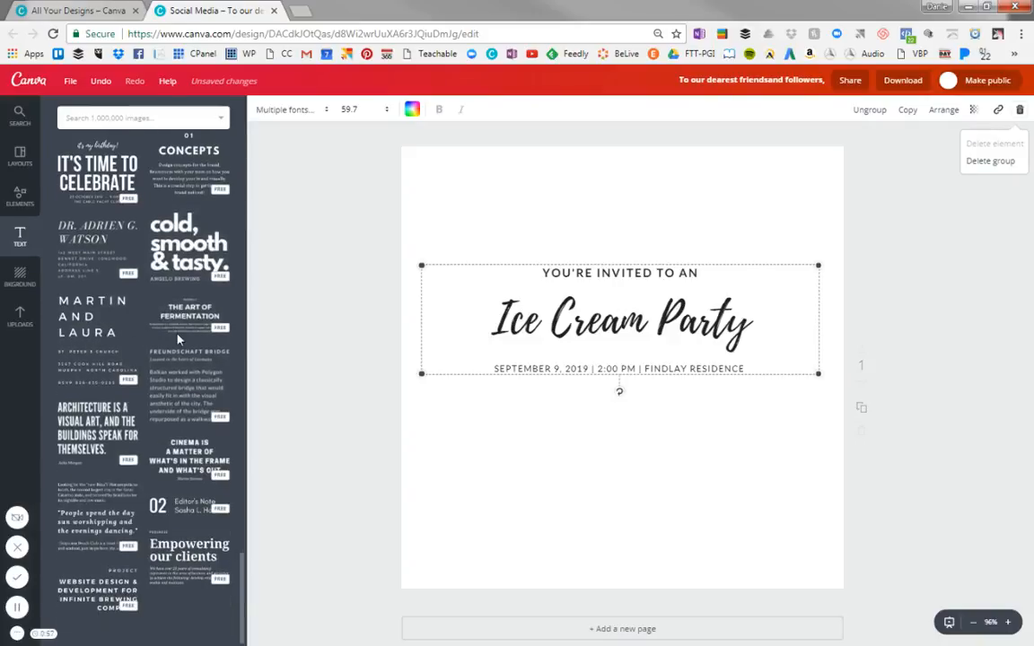
Step: Try the bright blue from the default palette, the teal squares pattern and the yellow pattern as page backgrounds
left_click(20, 276)
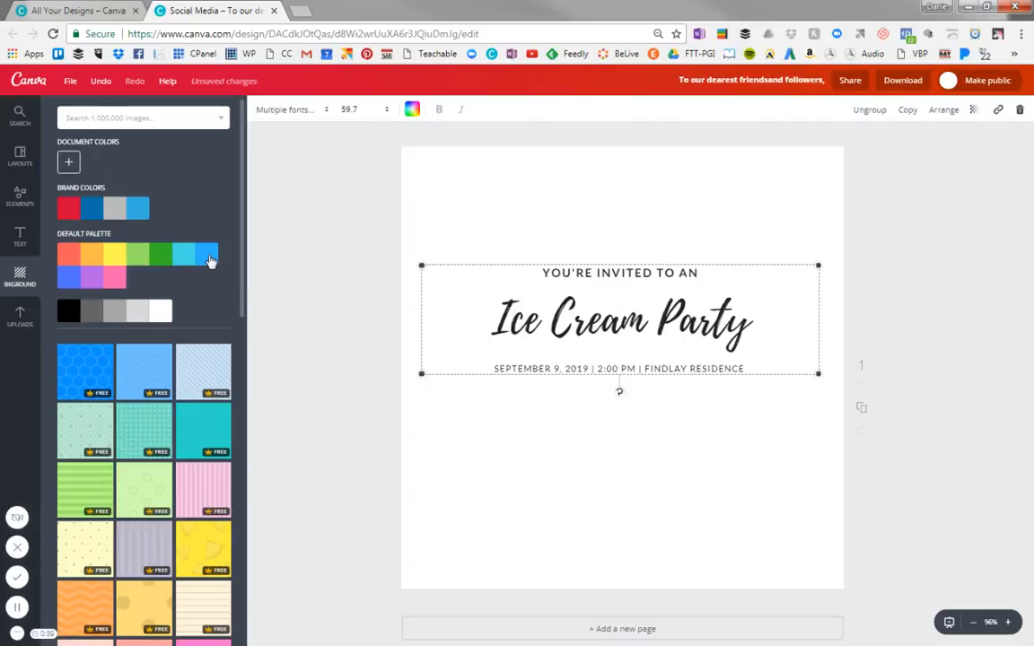
left_click(207, 257)
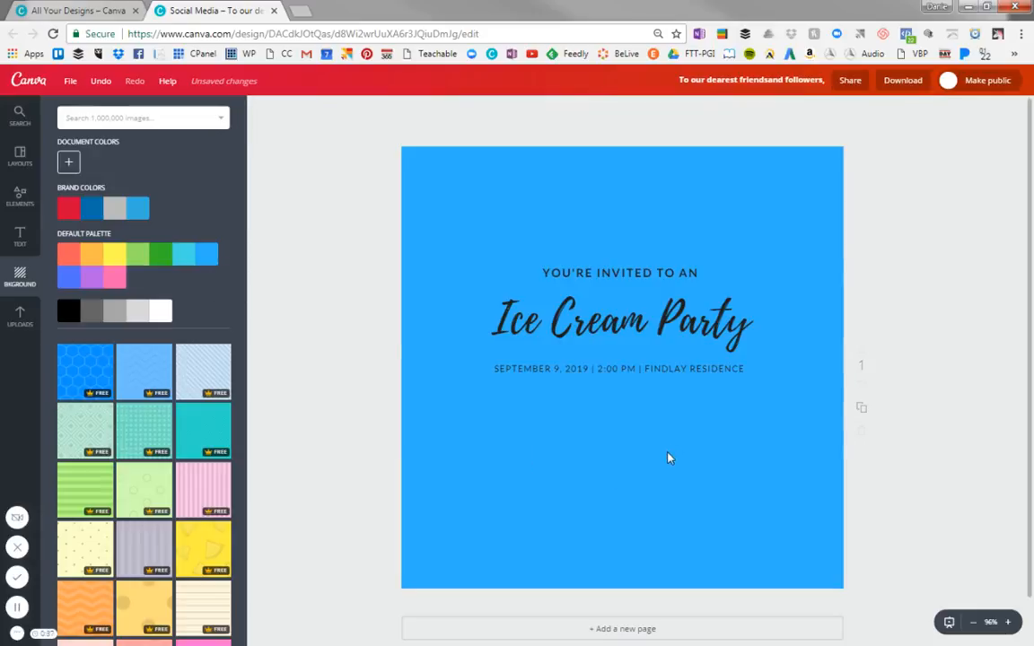
left_click(142, 443)
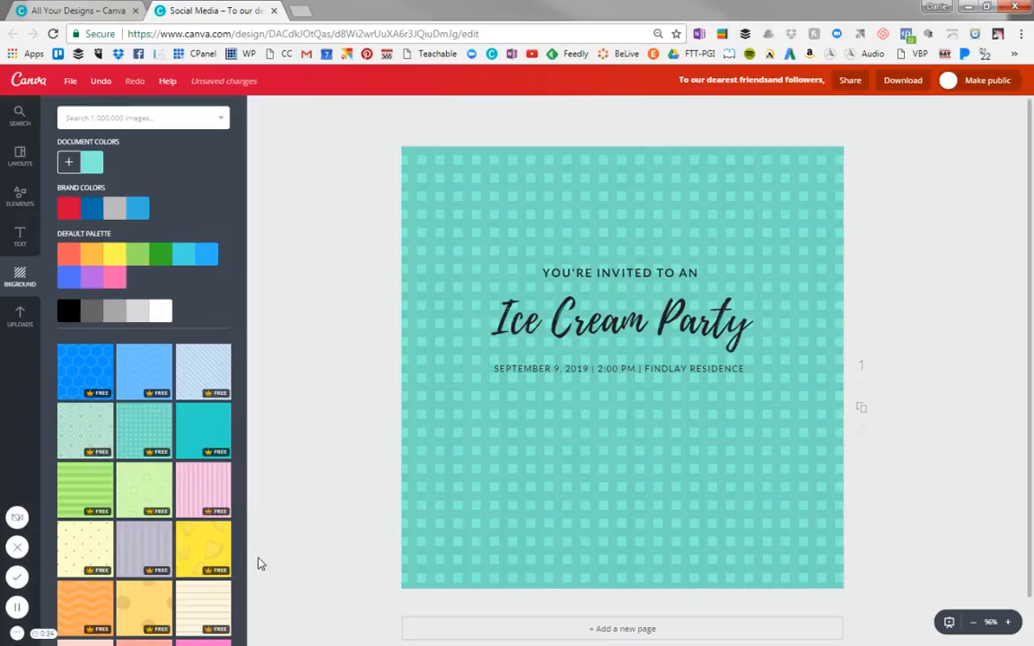
left_click(208, 549)
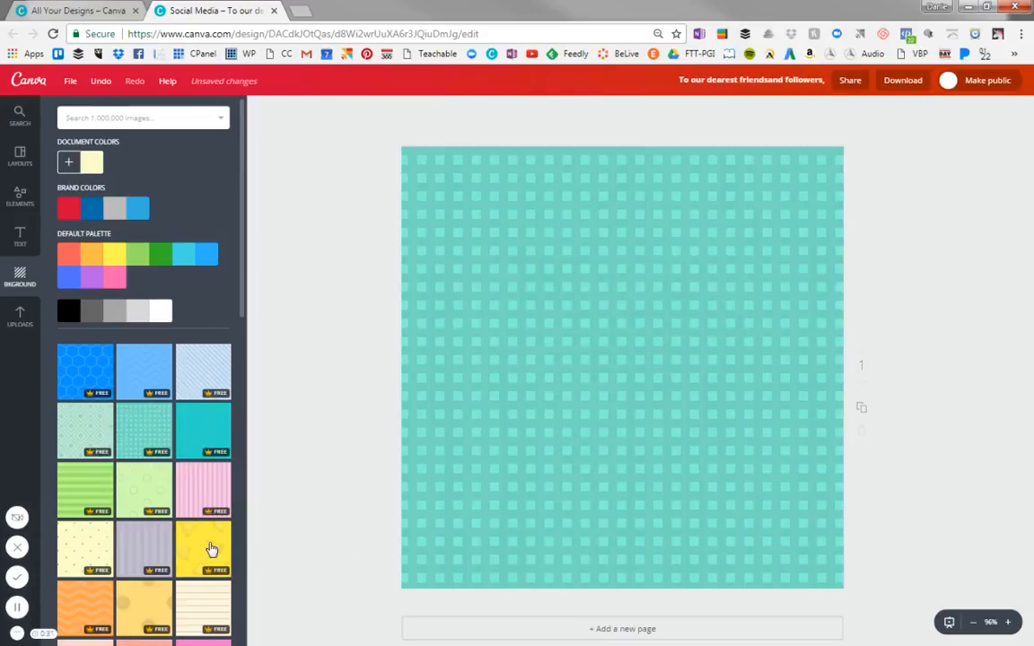
Step: Try the paid Christmas poinsettia, spices and autumn pumpkin photos as the page background
scroll(198, 540, "down", 10)
scroll(198, 538, "down", 1)
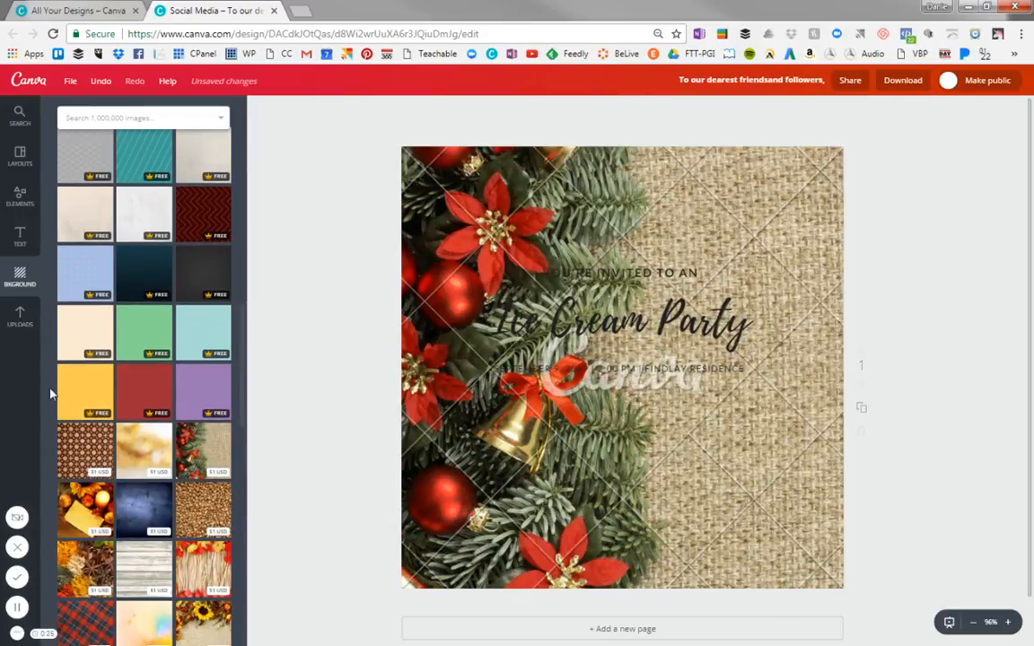
left_click(89, 574)
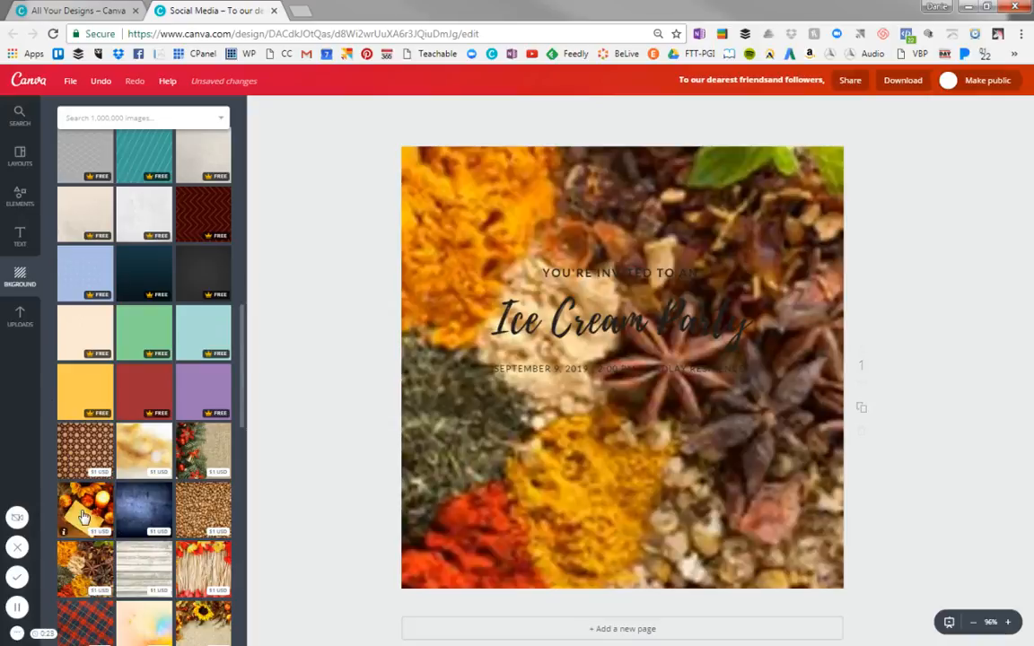
left_click(65, 492)
Step: Set the paid red tulips photo as the page background and open the collection of uploaded images
scroll(190, 533, "down", 5)
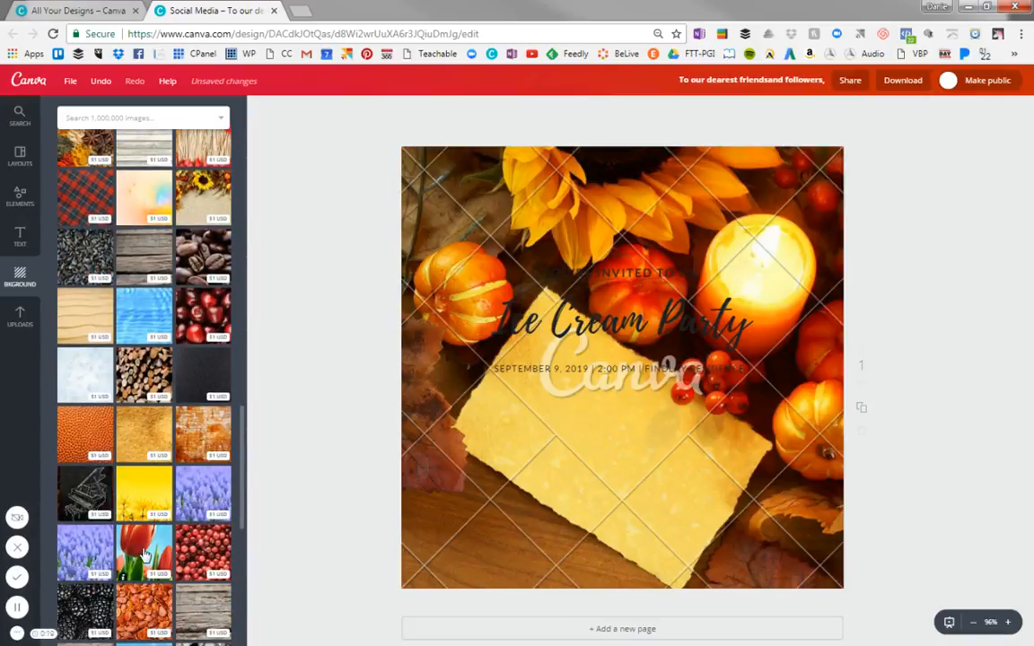
left_click(142, 550)
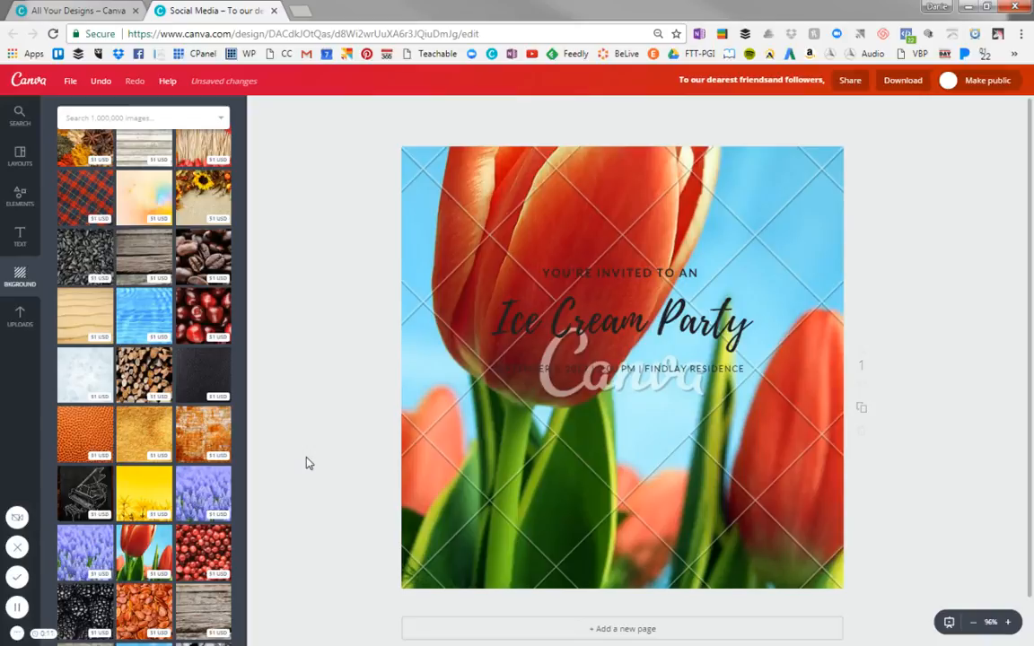
left_click(20, 316)
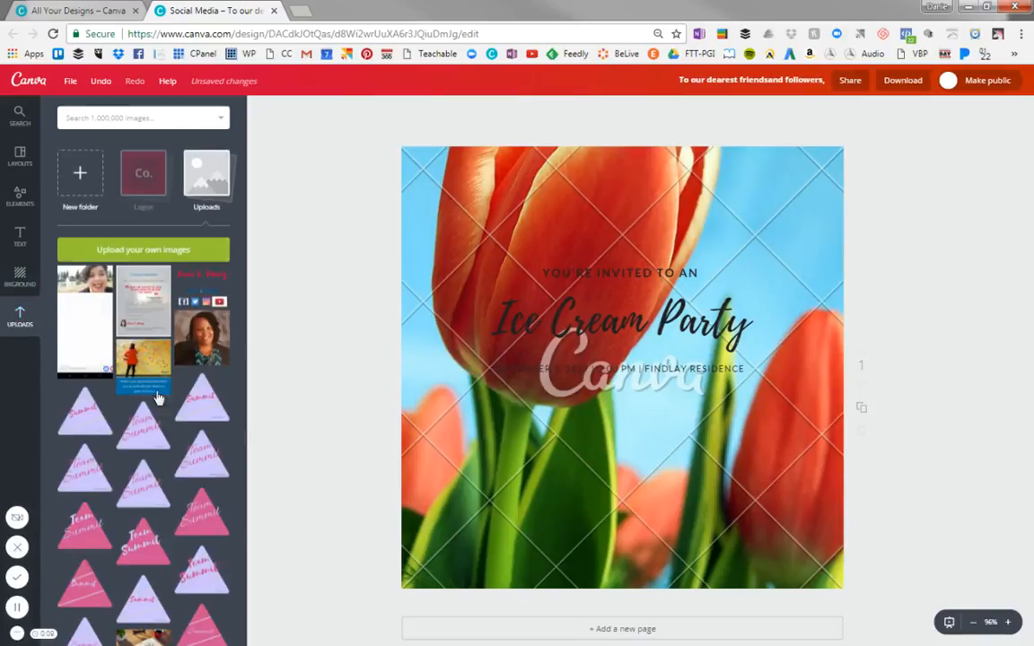